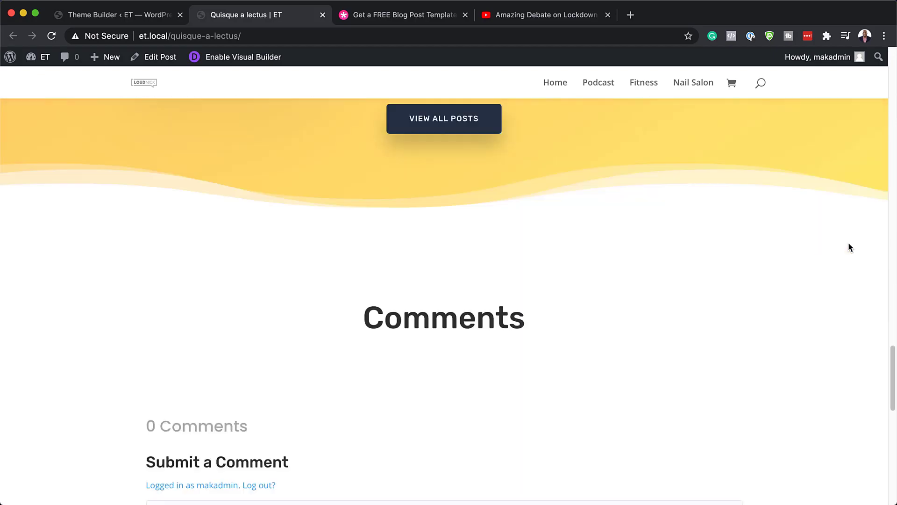
Skim the live post from top to footer to review its current layout
{"action": "key", "text": "Home"}
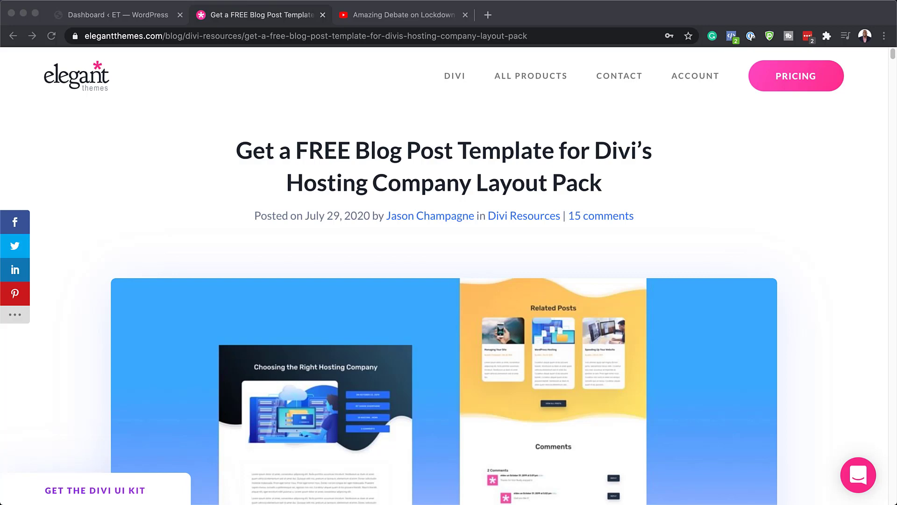
Submit an email in the free template form and download the Hosting Company blog post template zip
{"action": "scroll", "coordinate": [444, 280], "scroll_direction": "down", "scroll_amount": 10}
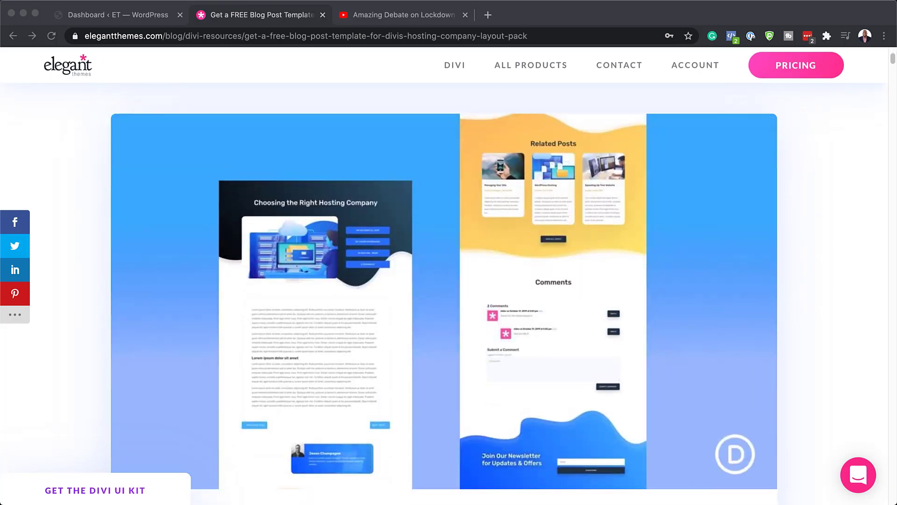
{"action": "scroll", "coordinate": [444, 288], "scroll_direction": "down", "scroll_amount": 1}
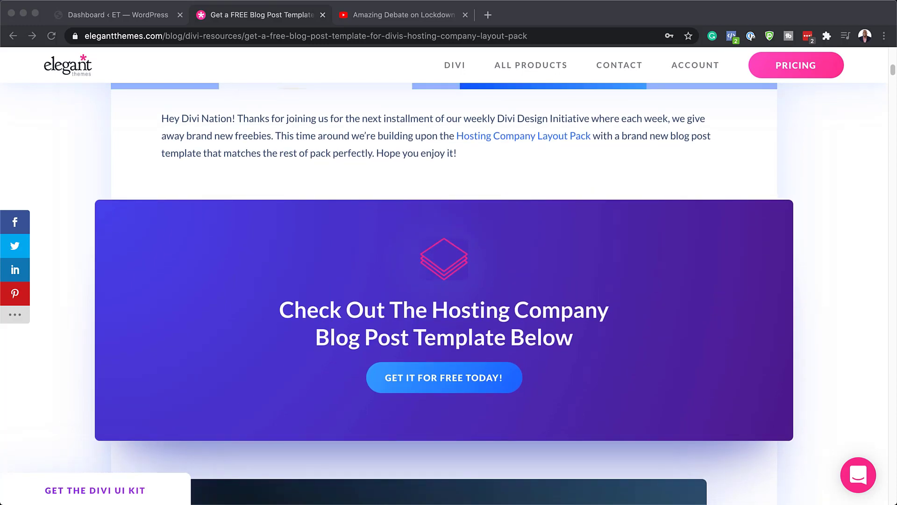
{"action": "left_click", "coordinate": [470, 379]}
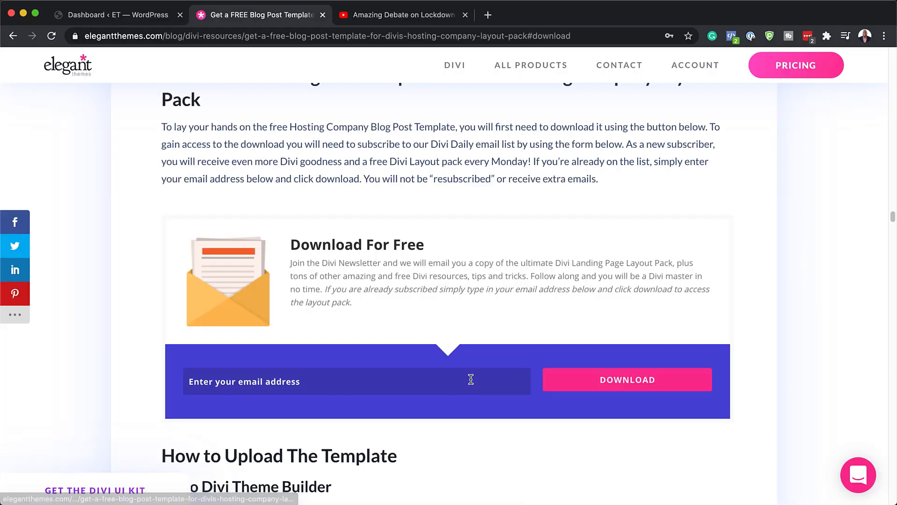
{"action": "left_click", "coordinate": [270, 386]}
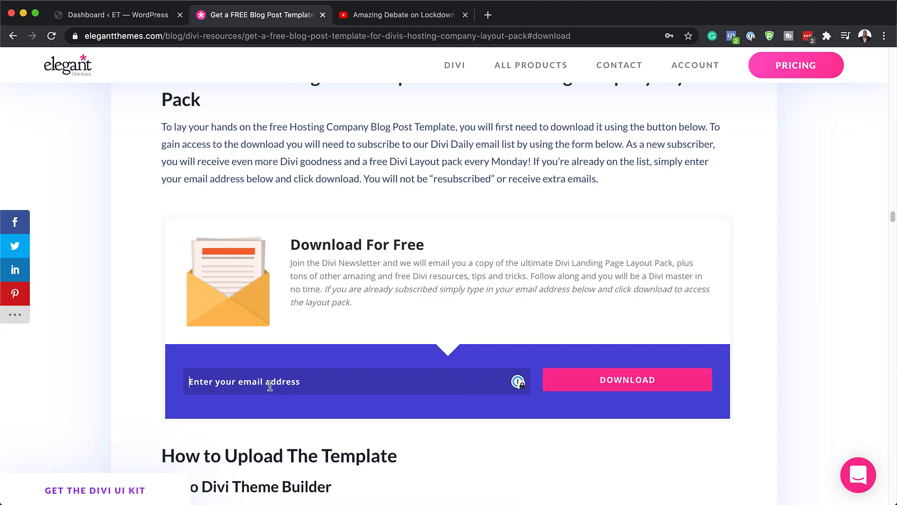
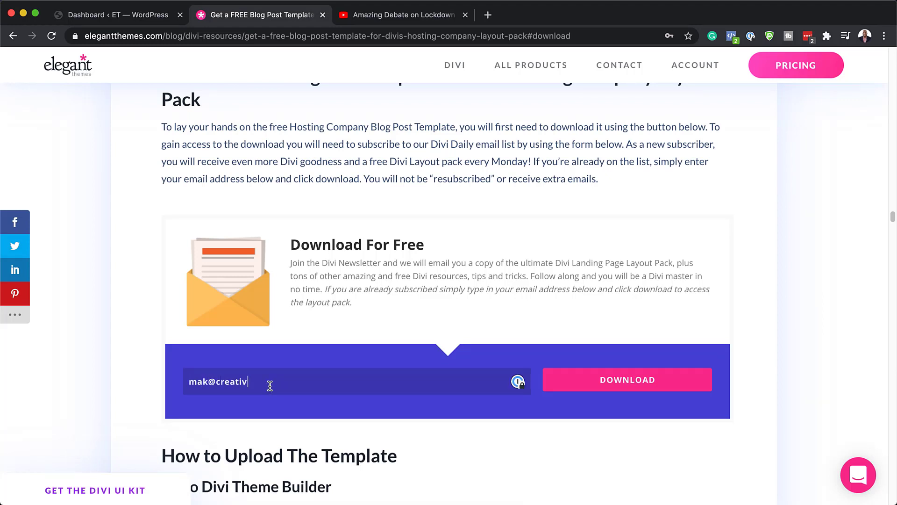
{"action": "left_click", "coordinate": [626, 387]}
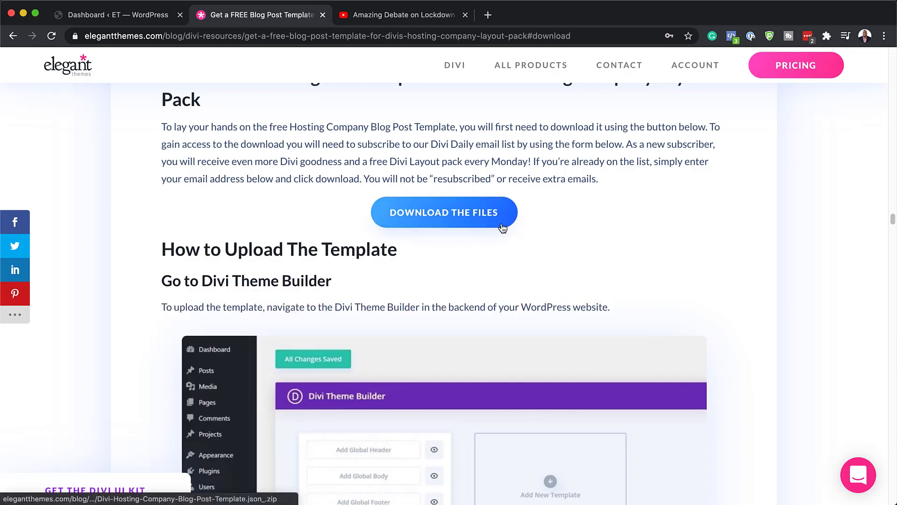
{"action": "left_click", "coordinate": [453, 220]}
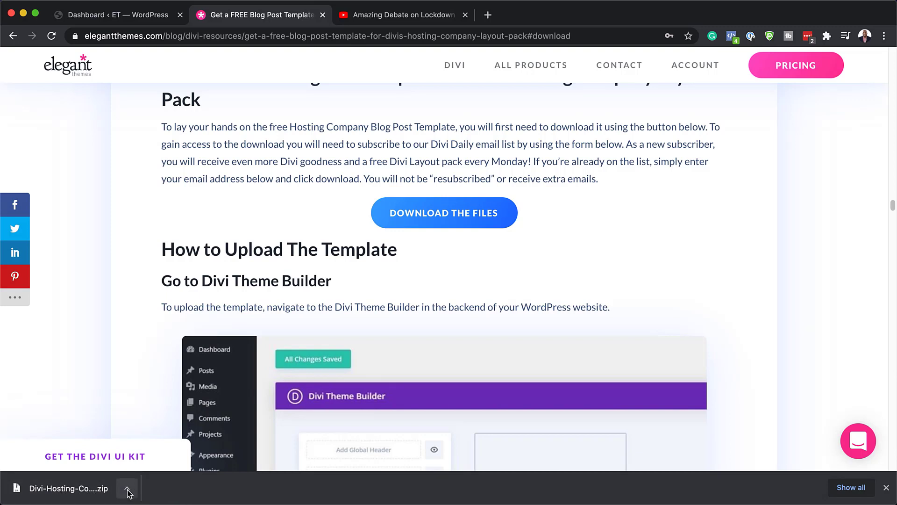
Extract the downloaded zip in Finder's Downloads folder to get Divi-Hosting-Company-Blog-Post-Template.json
{"action": "left_click", "coordinate": [127, 491]}
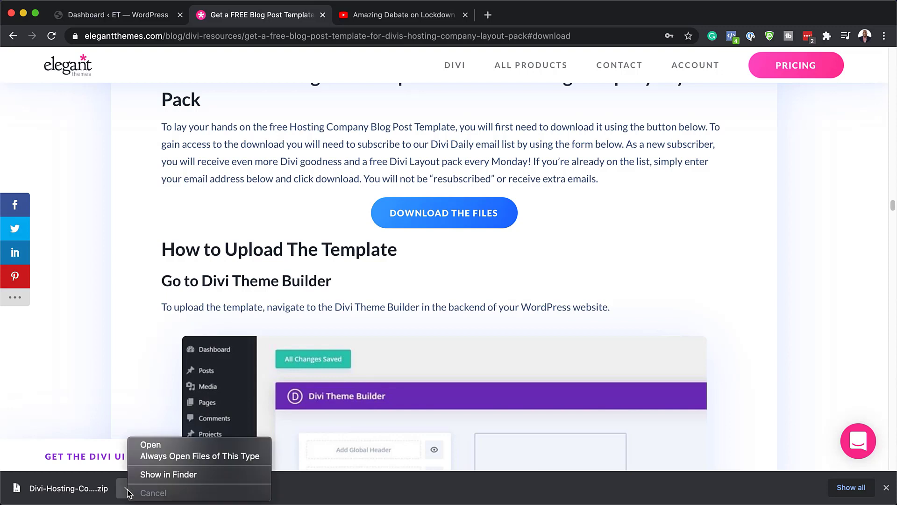
{"action": "left_click", "coordinate": [155, 475]}
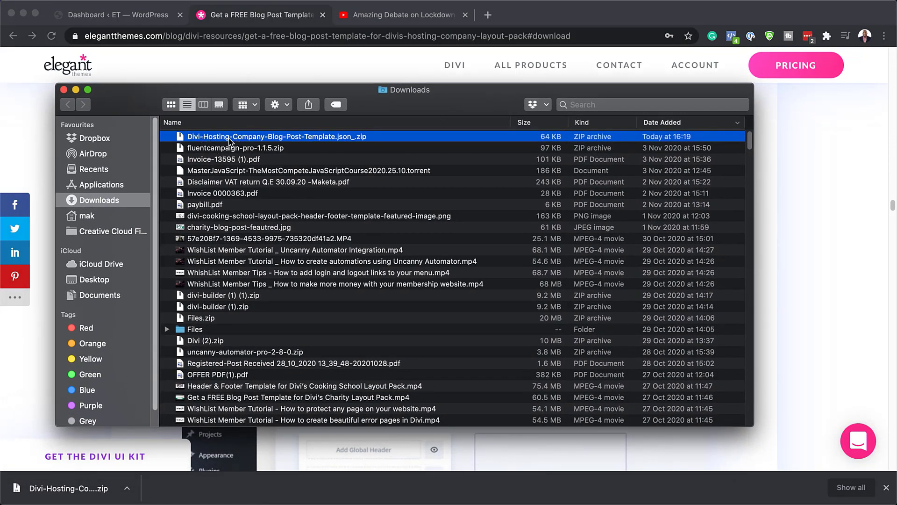
{"action": "double_click", "coordinate": [183, 136]}
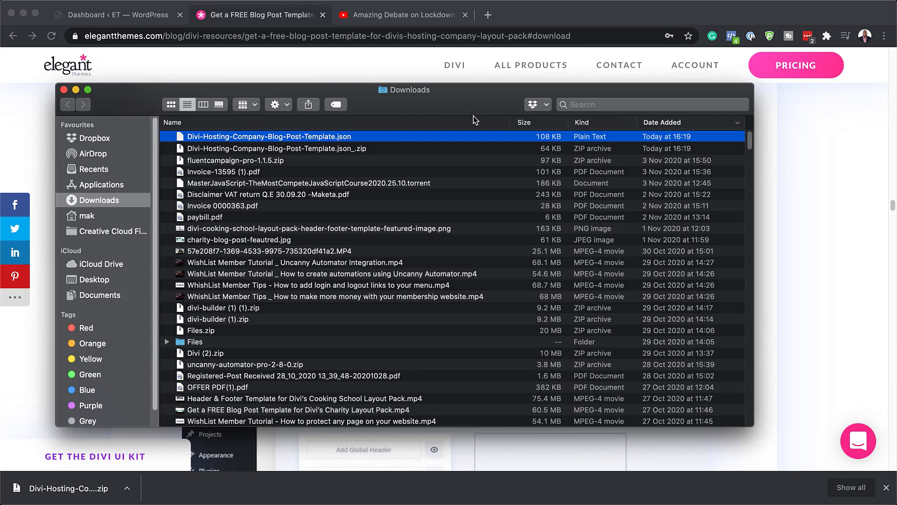
{"action": "left_click_drag", "start_coordinate": [488, 101], "coordinate": [0, 261]}
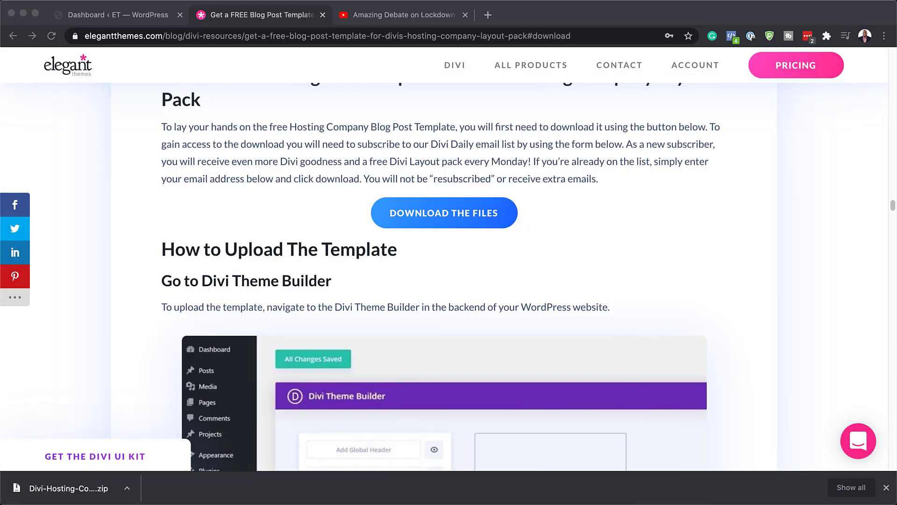
Go from the WordPress admin dashboard to Divi > Theme Builder
{"action": "left_click", "coordinate": [129, 15]}
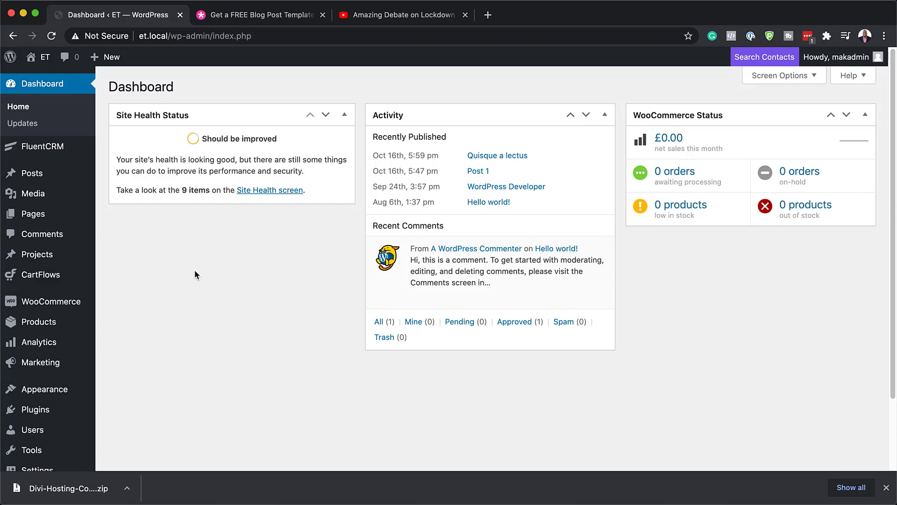
{"action": "scroll", "coordinate": [176, 267], "scroll_direction": "down", "scroll_amount": 3}
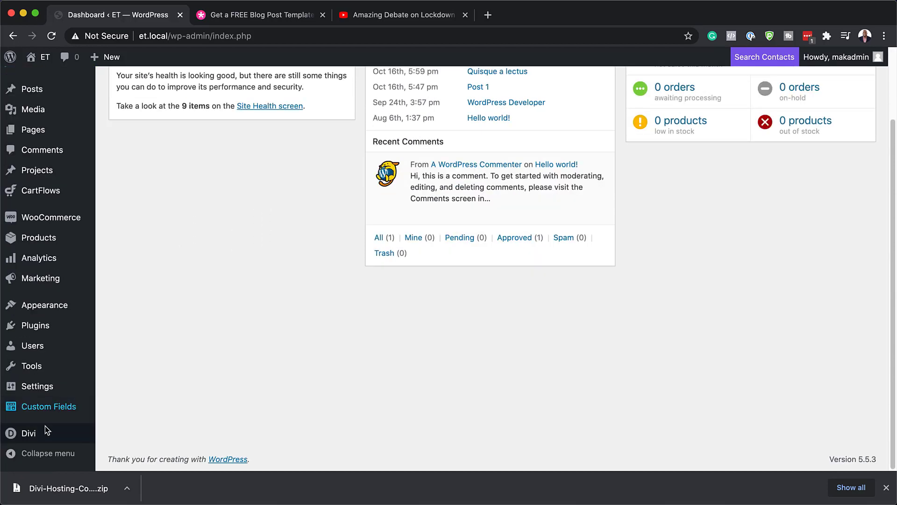
{"action": "mouse_move", "coordinate": [38, 435]}
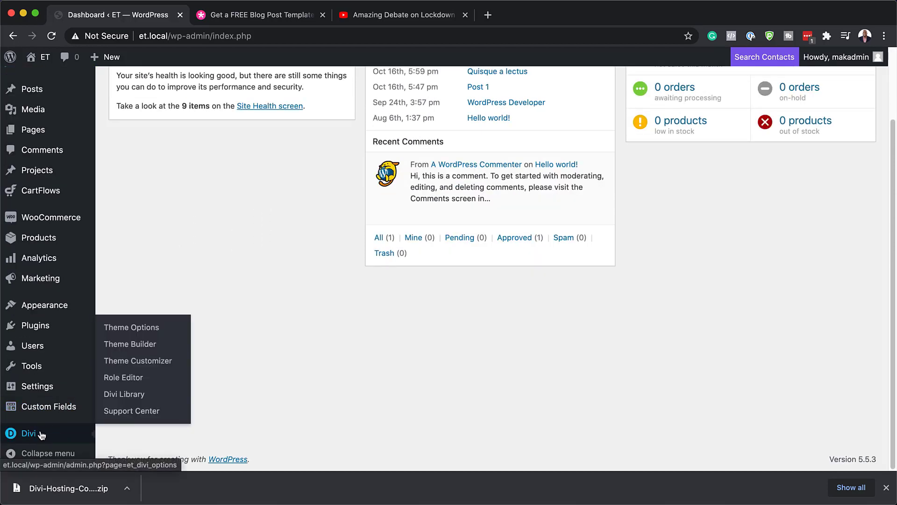
{"action": "left_click", "coordinate": [35, 434]}
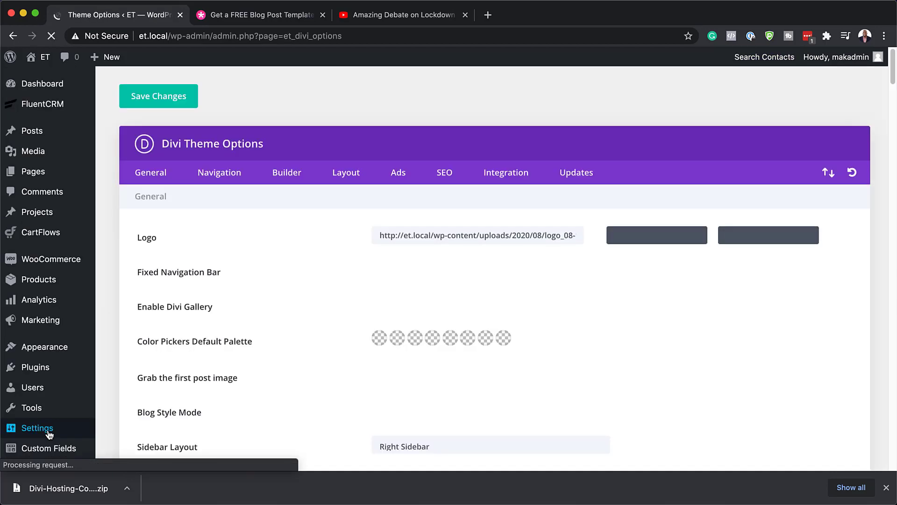
{"action": "scroll", "coordinate": [52, 408], "scroll_direction": "down", "scroll_amount": 10}
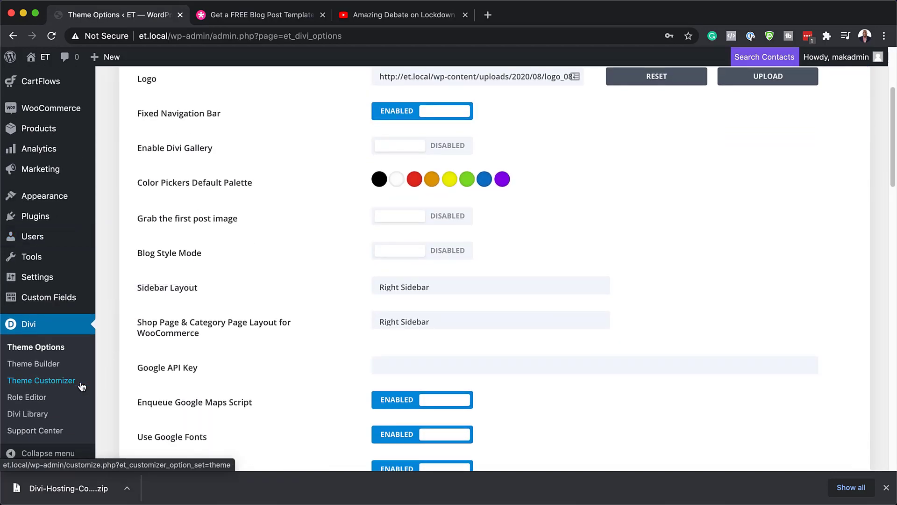
{"action": "left_click", "coordinate": [31, 369]}
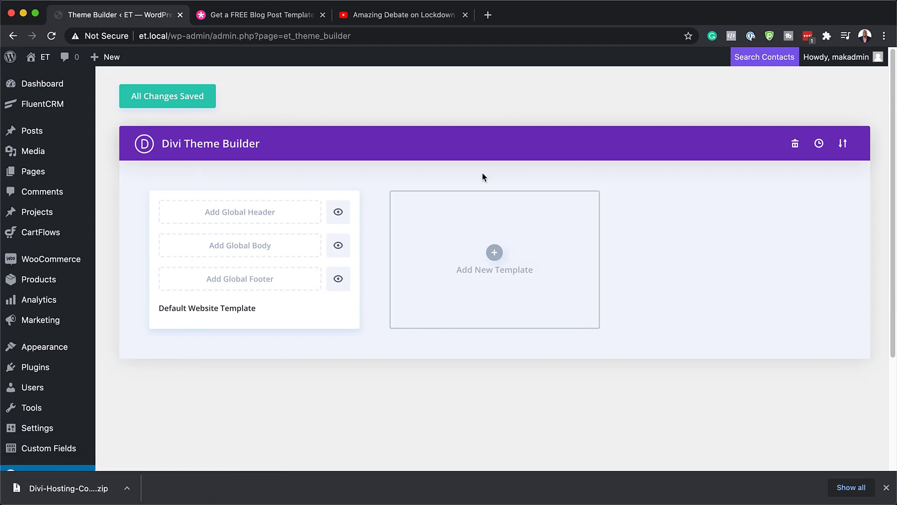
Import Divi-Hosting-Company-Blog-Post-Template.json through the Theme Builder's portability Import tab
{"action": "left_click", "coordinate": [843, 146]}
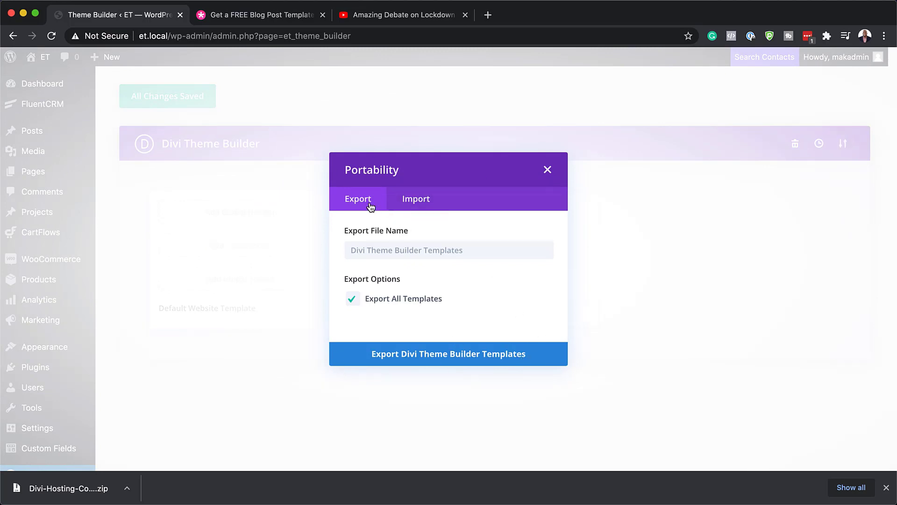
{"action": "left_click", "coordinate": [421, 200]}
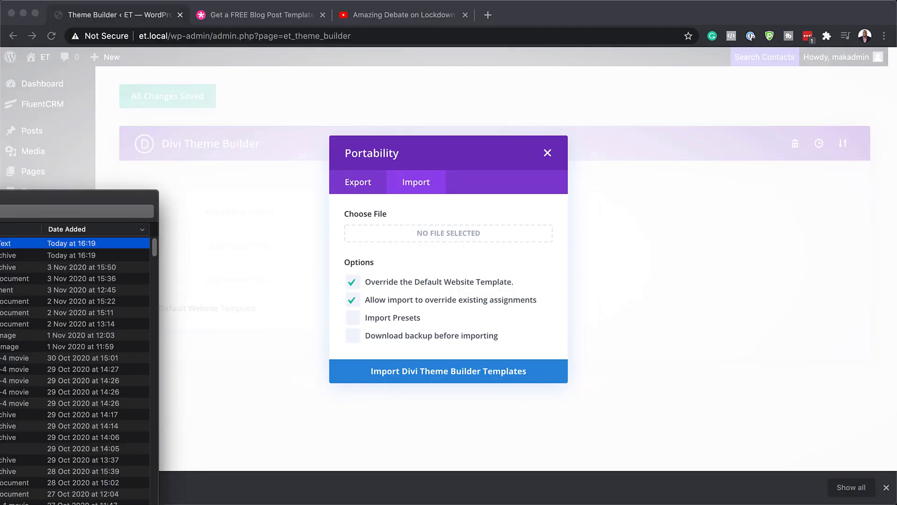
{"action": "left_click_drag", "start_coordinate": [0, 212], "coordinate": [437, 367]}
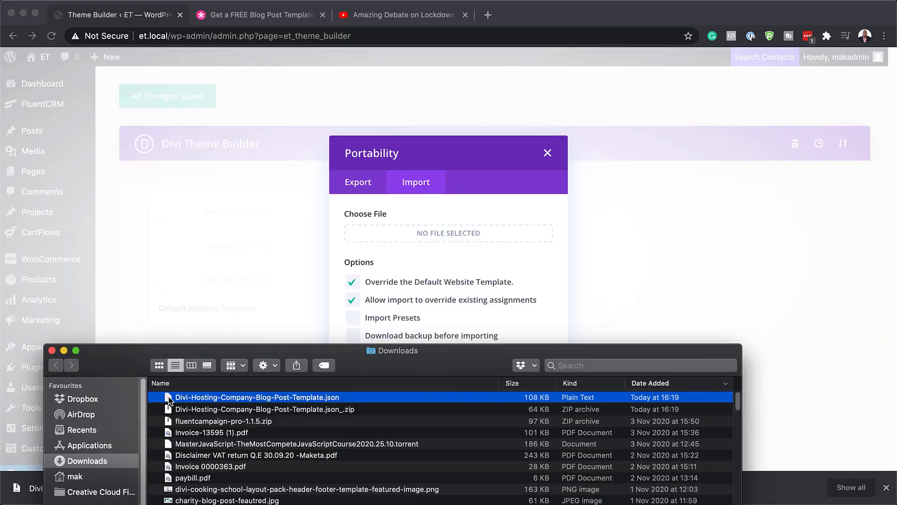
{"action": "left_click_drag", "start_coordinate": [169, 401], "coordinate": [423, 241]}
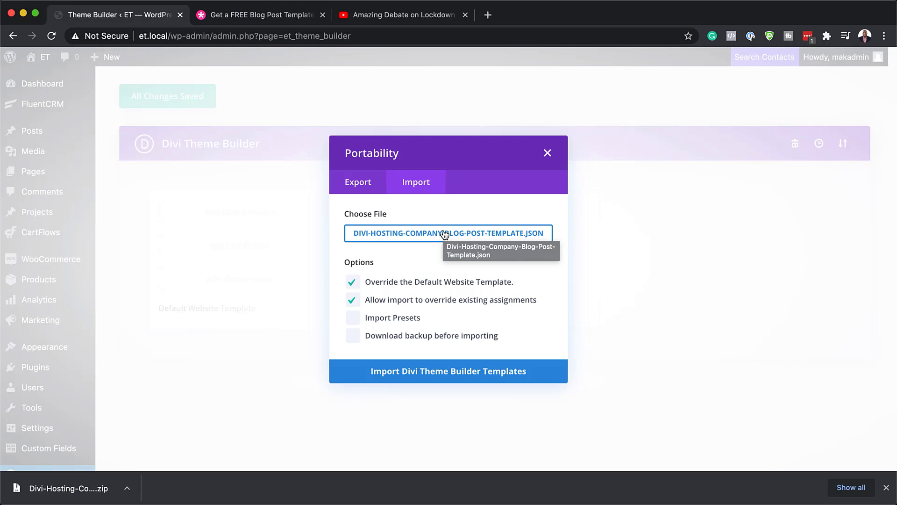
{"action": "left_click", "coordinate": [426, 377]}
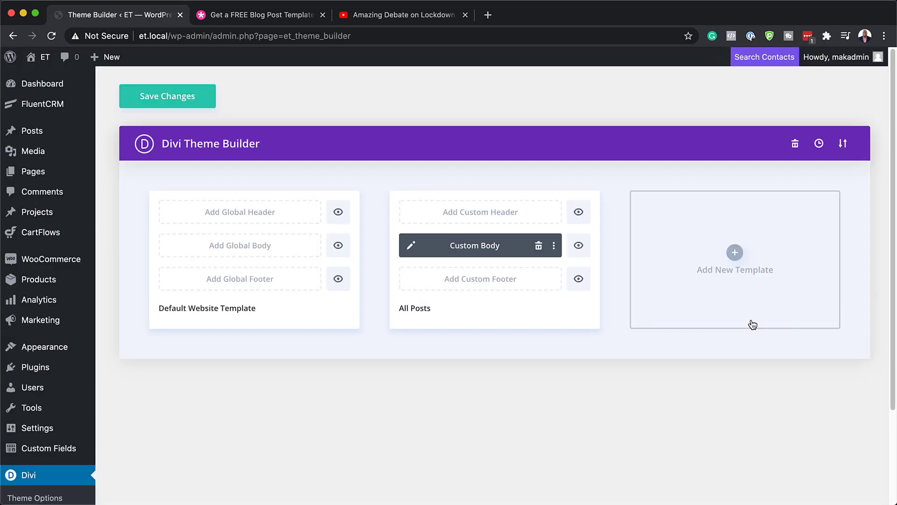
{"action": "left_click", "coordinate": [178, 101]}
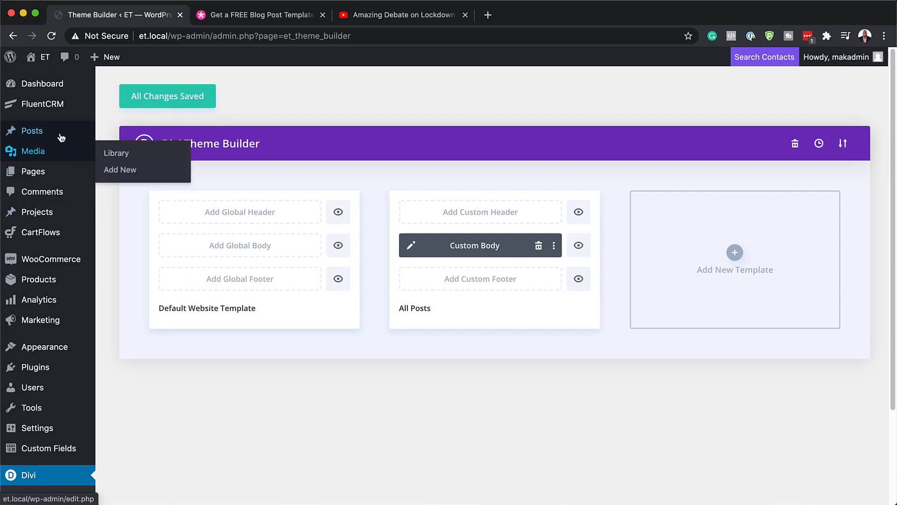
{"action": "mouse_move", "coordinate": [61, 134]}
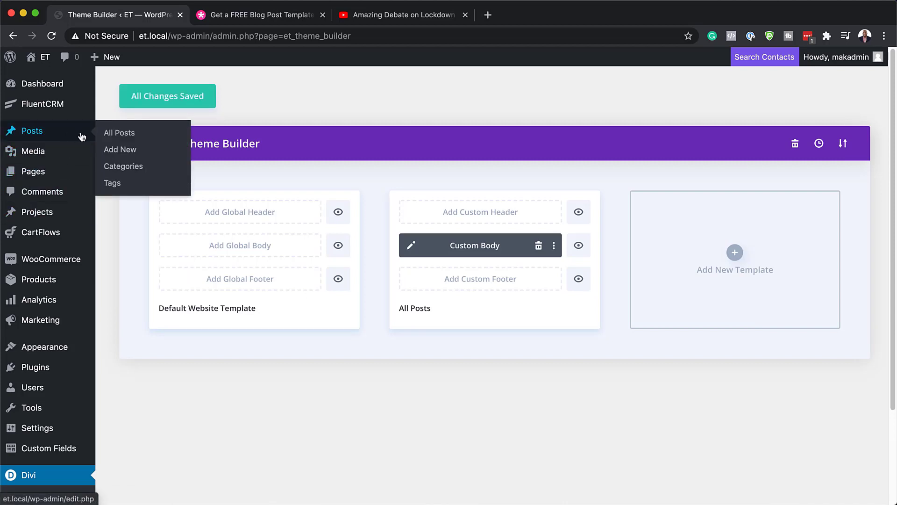
{"action": "left_click", "coordinate": [108, 133], "text": "super"}
{"action": "left_click", "coordinate": [274, 16]}
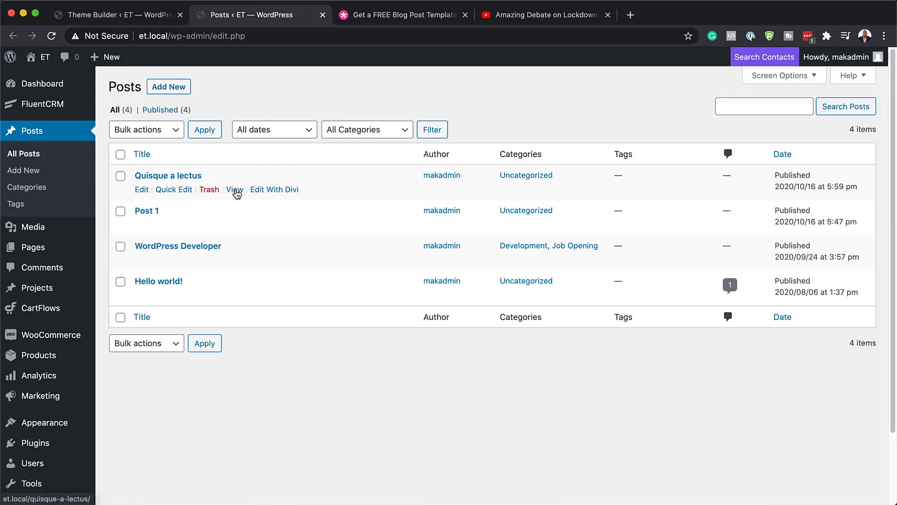
{"action": "left_click", "coordinate": [235, 190], "text": "super"}
{"action": "key", "text": "super+w"}
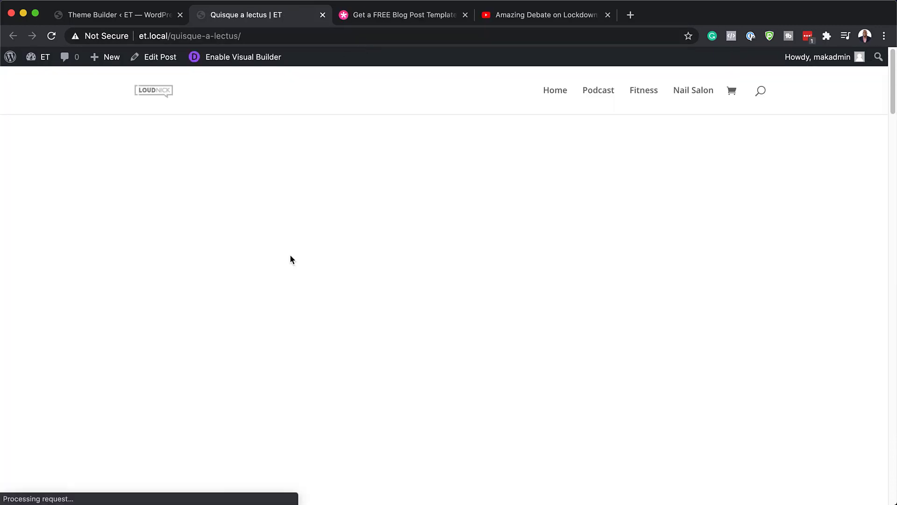
{"action": "scroll", "coordinate": [225, 286], "scroll_direction": "down", "scroll_amount": 5}
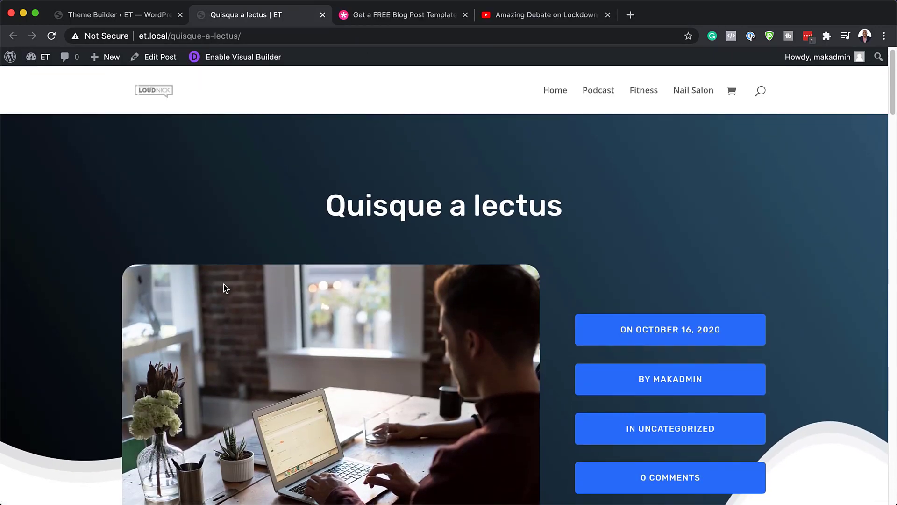
{"action": "scroll", "coordinate": [225, 286], "scroll_direction": "down", "scroll_amount": 4}
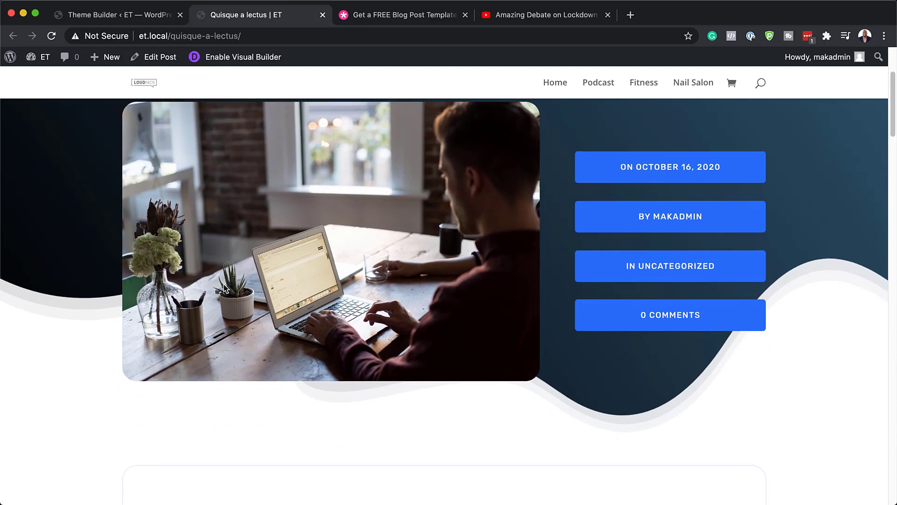
{"action": "scroll", "coordinate": [225, 287], "scroll_direction": "down", "scroll_amount": 20}
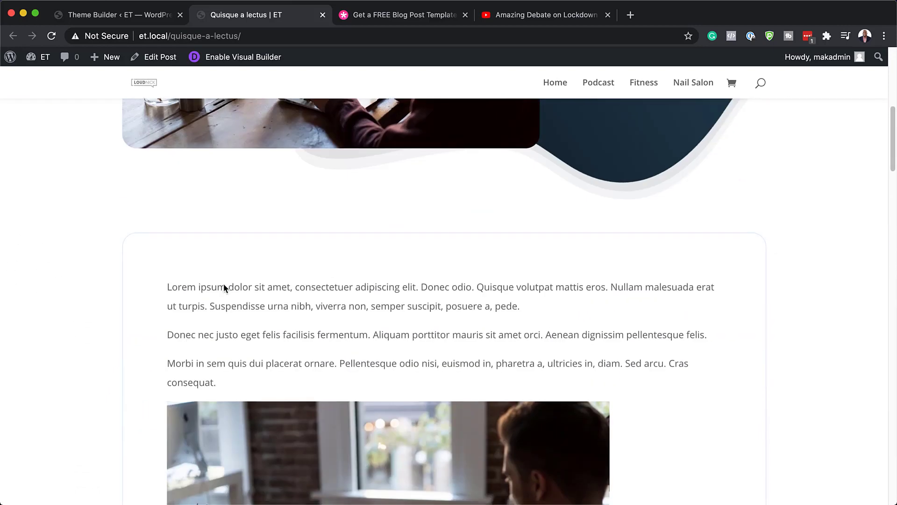
{"action": "scroll", "coordinate": [224, 286], "scroll_direction": "down", "scroll_amount": 20}
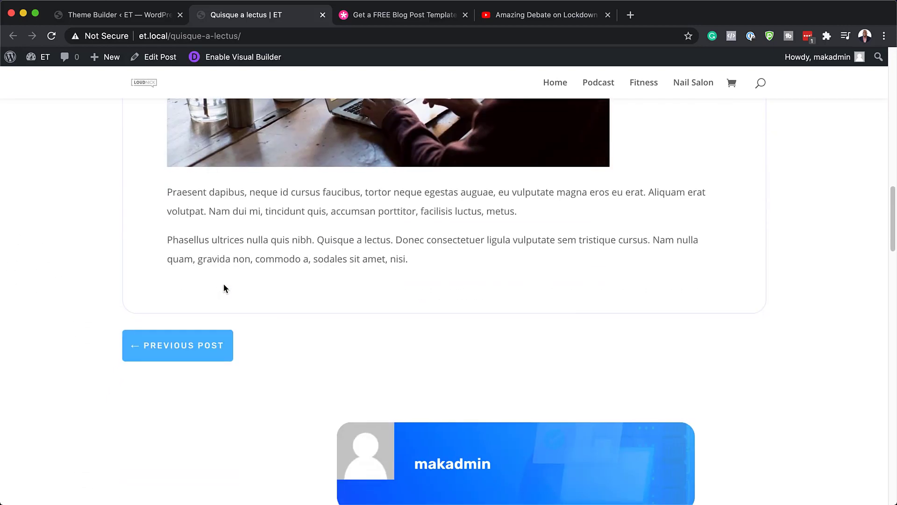
{"action": "scroll", "coordinate": [224, 286], "scroll_direction": "down", "scroll_amount": 8}
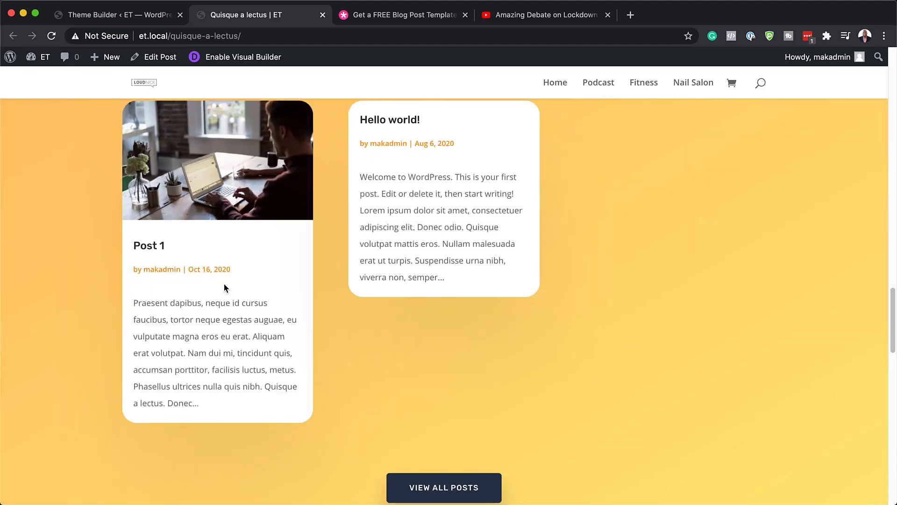
{"action": "scroll", "coordinate": [224, 286], "scroll_direction": "up", "scroll_amount": 10}
{"action": "scroll", "coordinate": [224, 286], "scroll_direction": "up", "scroll_amount": 10}
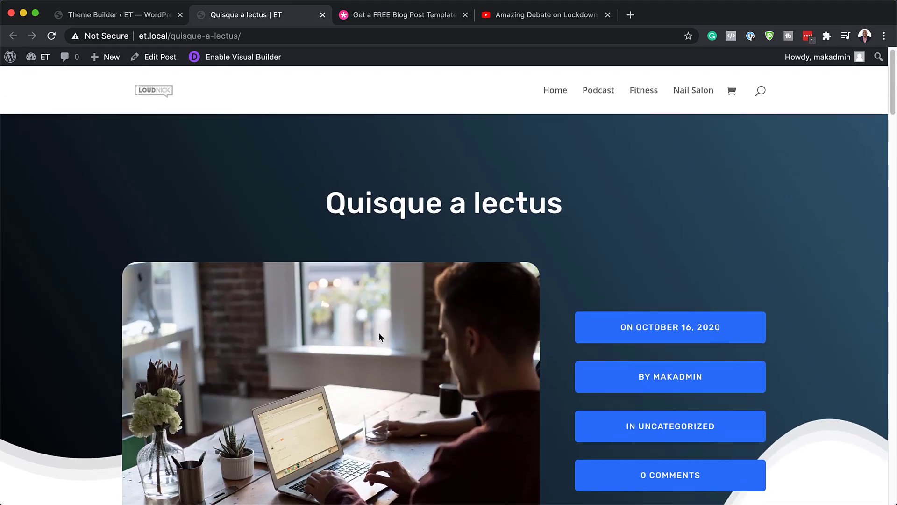
{"action": "scroll", "coordinate": [357, 329], "scroll_direction": "down", "scroll_amount": 8}
{"action": "scroll", "coordinate": [357, 329], "scroll_direction": "down", "scroll_amount": 15}
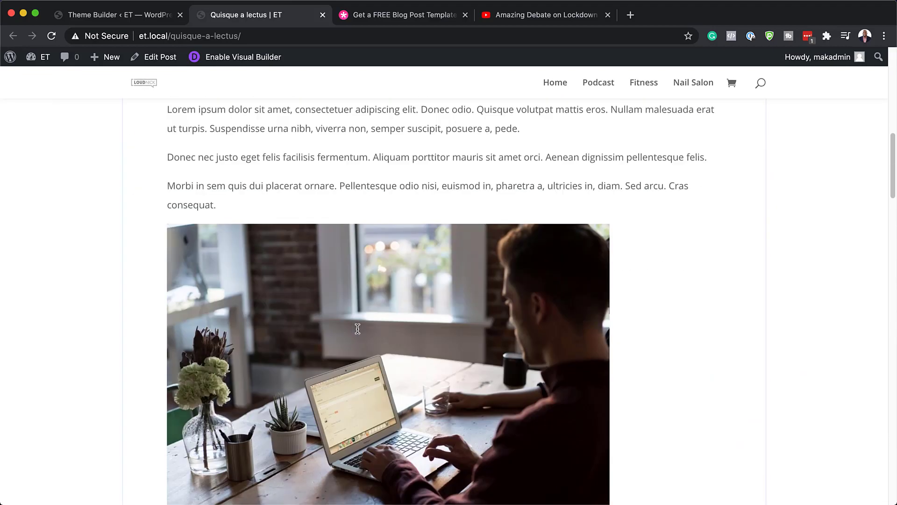
{"action": "scroll", "coordinate": [357, 328], "scroll_direction": "down", "scroll_amount": 10}
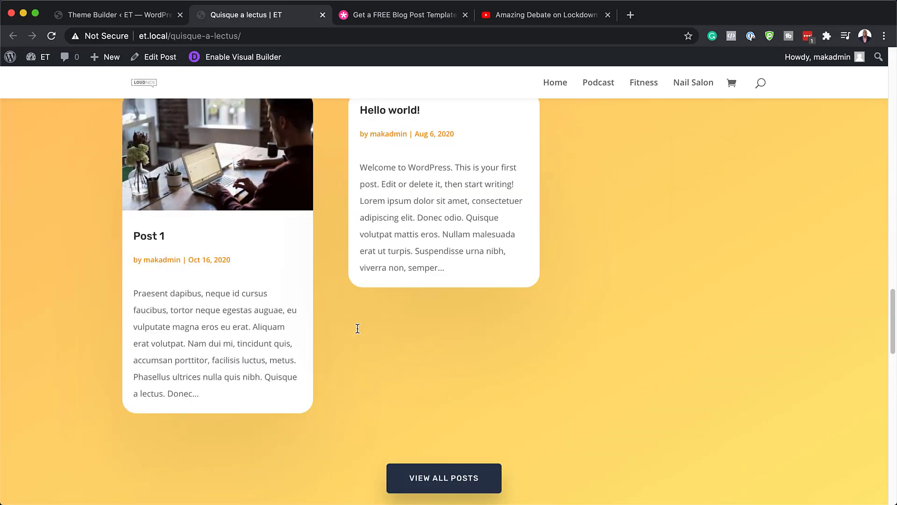
{"action": "scroll", "coordinate": [357, 330], "scroll_direction": "down", "scroll_amount": 9}
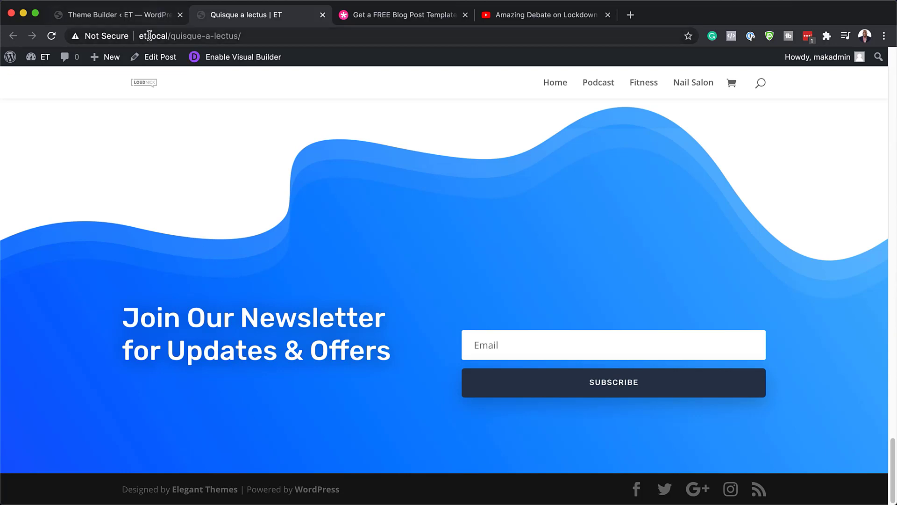
Open the All Posts Custom Body layout and show the hero section's gradient background settings
{"action": "left_click", "coordinate": [147, 19]}
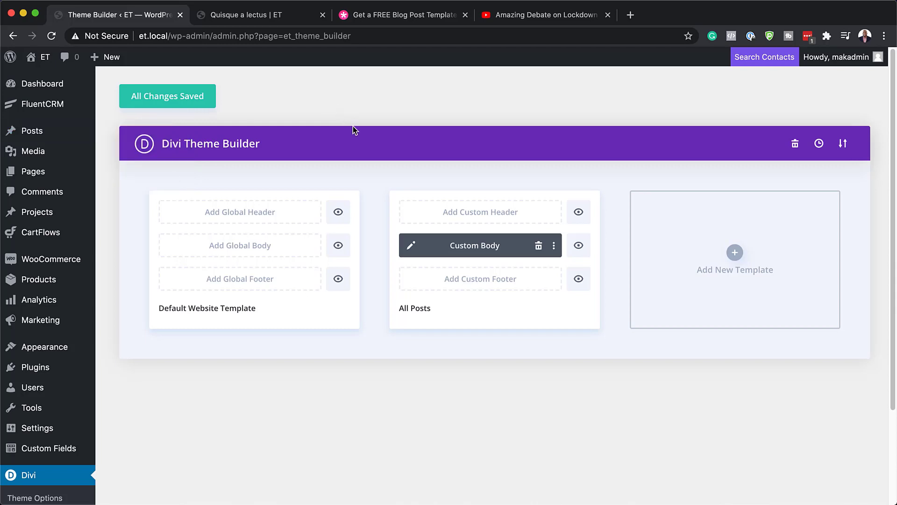
{"action": "left_click", "coordinate": [412, 247]}
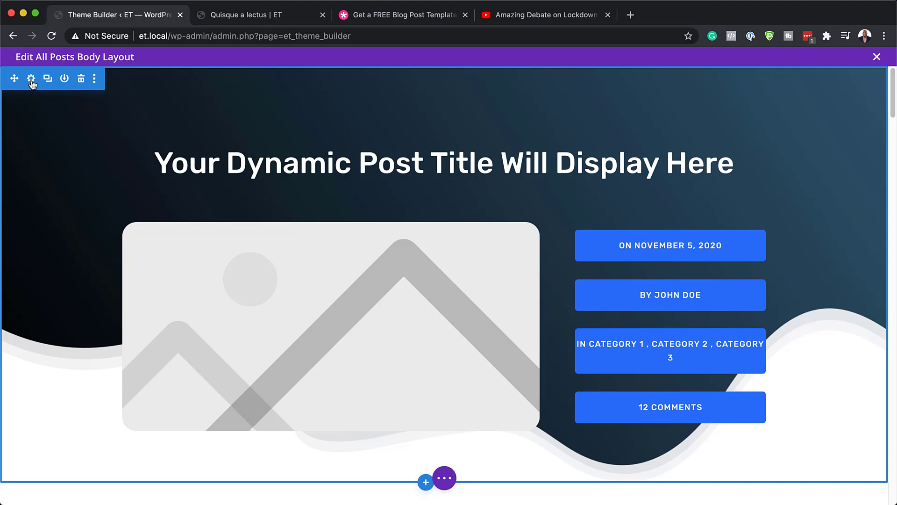
{"action": "left_click", "coordinate": [31, 79]}
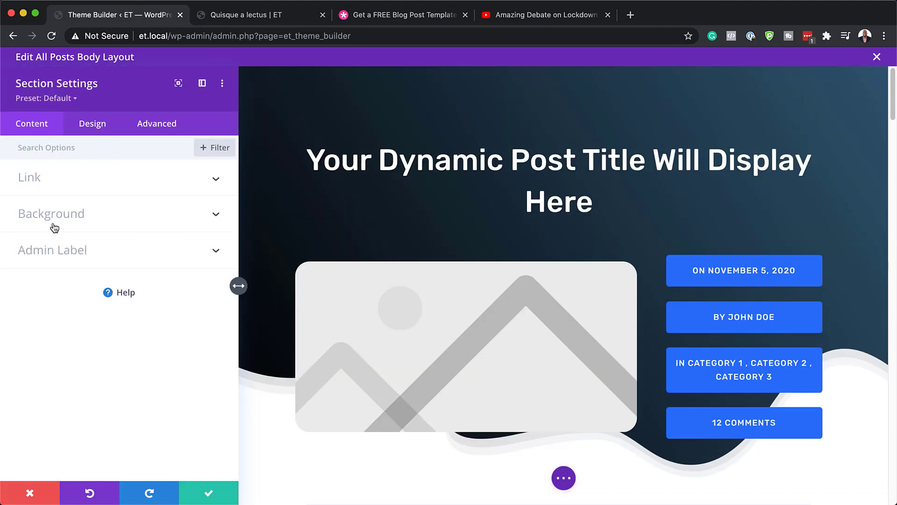
{"action": "left_click", "coordinate": [54, 218]}
{"action": "mouse_move", "coordinate": [195, 286]}
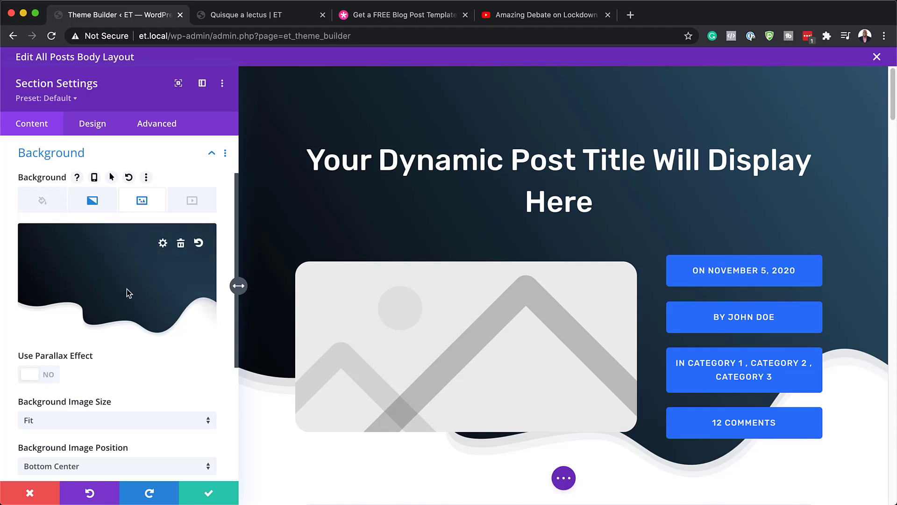
{"action": "left_click", "coordinate": [91, 204]}
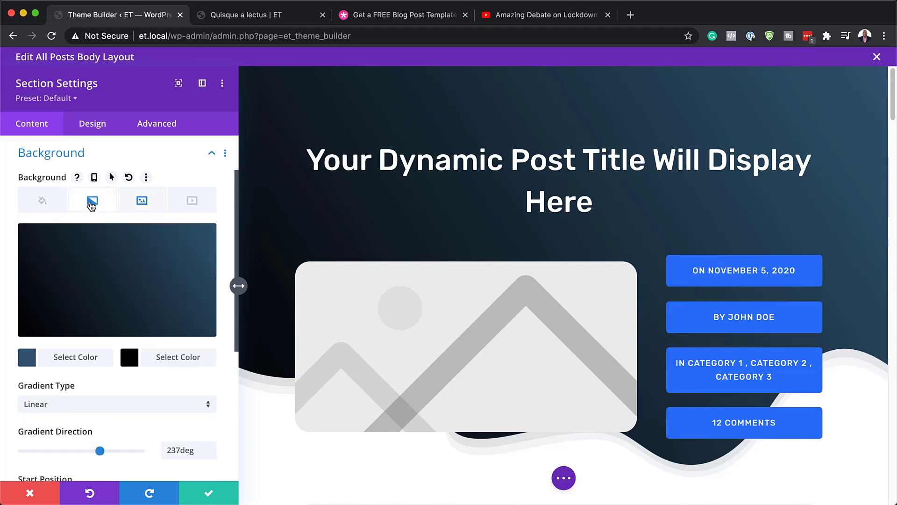
{"action": "mouse_move", "coordinate": [198, 268]}
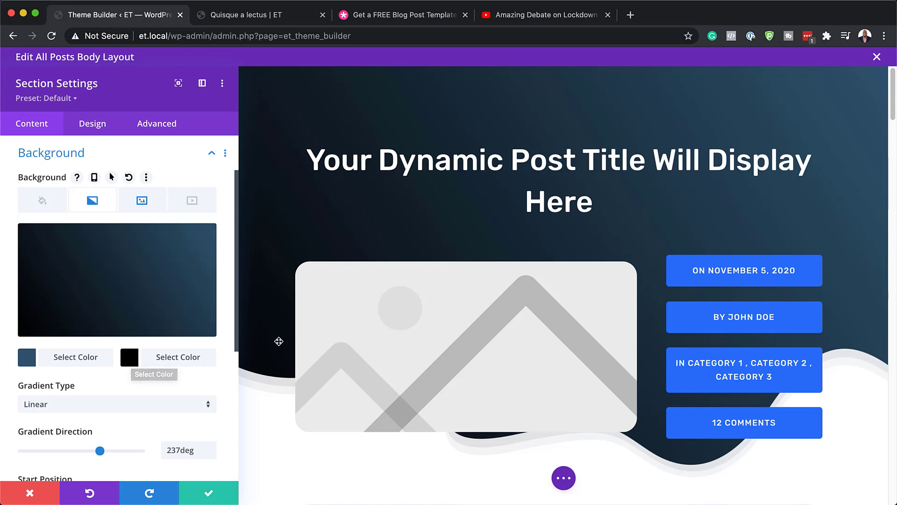
Try red and yellow #edf000 gradient colours, then discard them to keep the dark background
{"action": "left_click", "coordinate": [129, 356]}
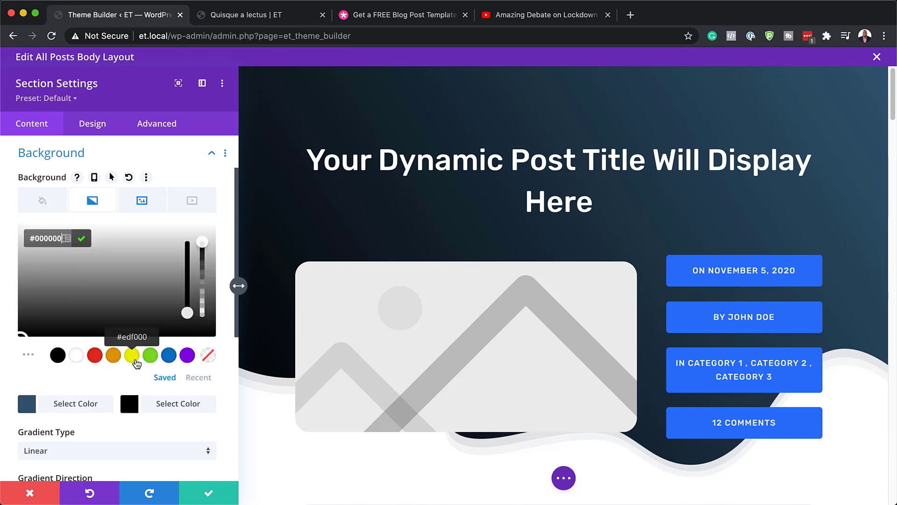
{"action": "left_click", "coordinate": [95, 357]}
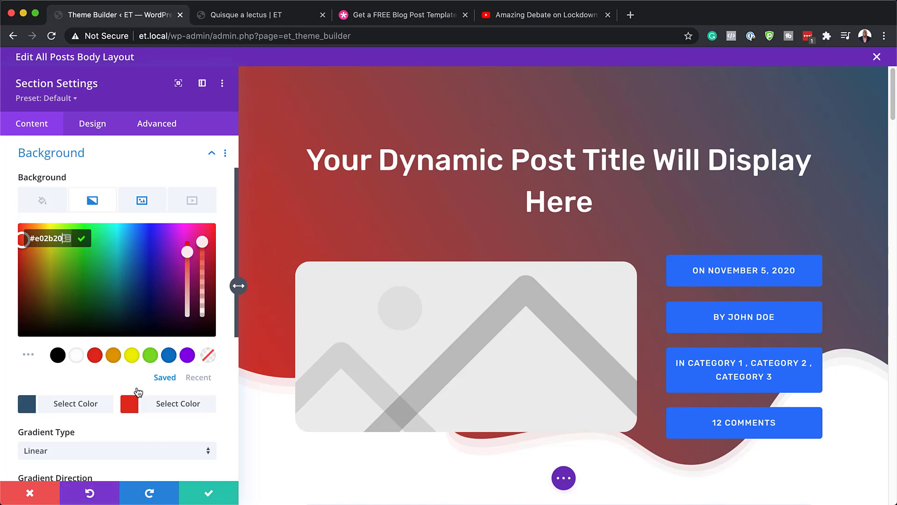
{"action": "left_click", "coordinate": [26, 405]}
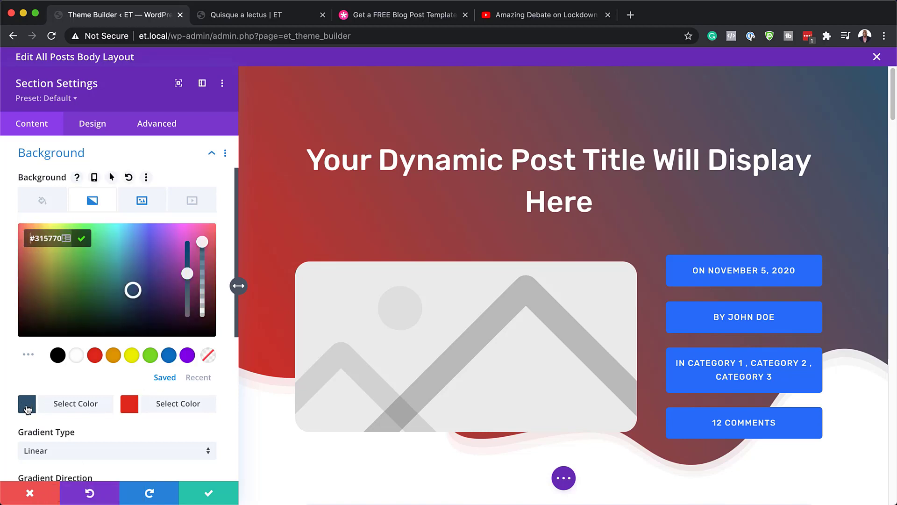
{"action": "left_click", "coordinate": [132, 356]}
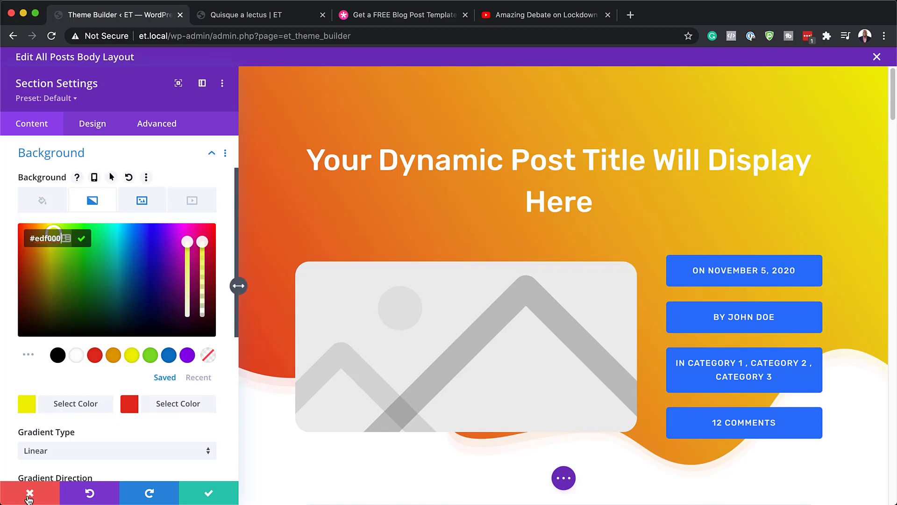
{"action": "left_click", "coordinate": [145, 202]}
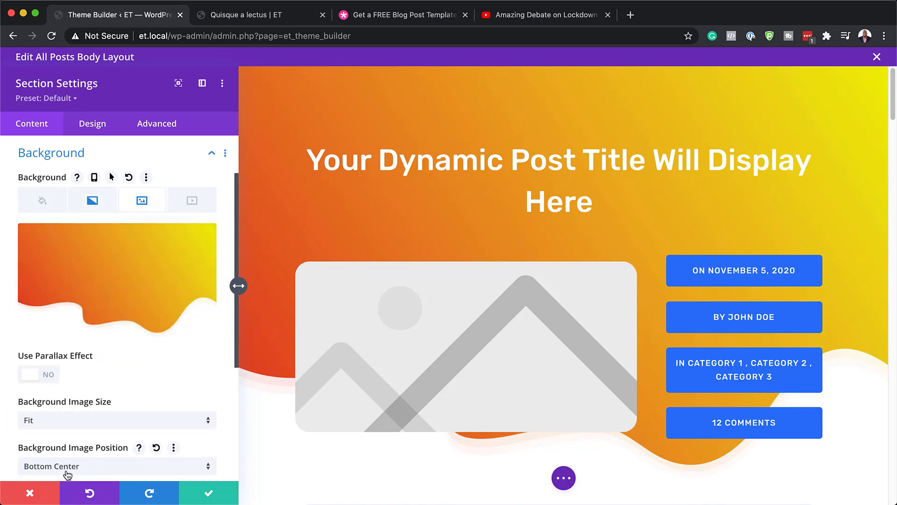
{"action": "left_click", "coordinate": [45, 496]}
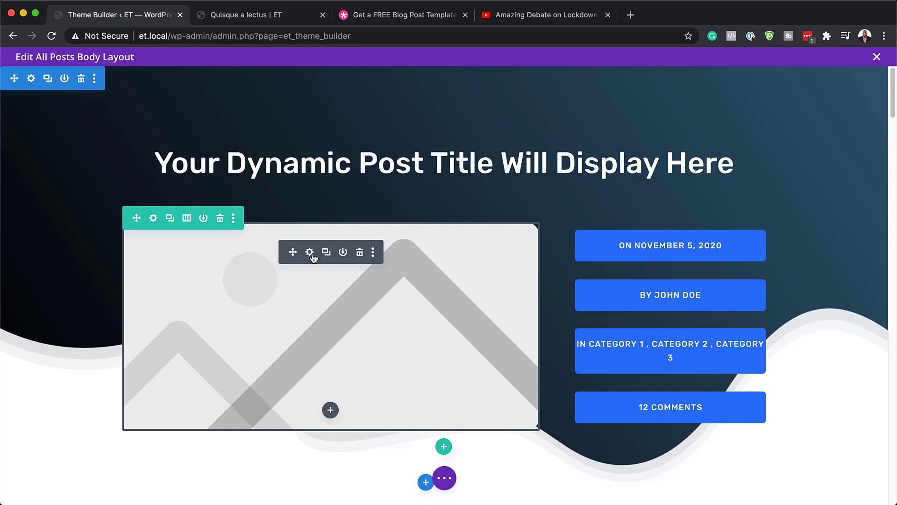
Set the featured image module's rounded corners to 8px and save its settings
{"action": "left_click", "coordinate": [312, 257]}
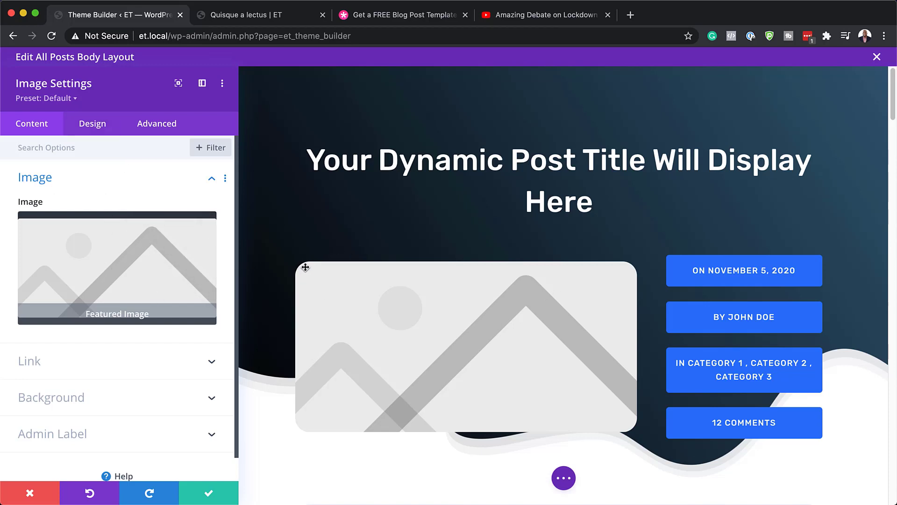
{"action": "left_click", "coordinate": [96, 126]}
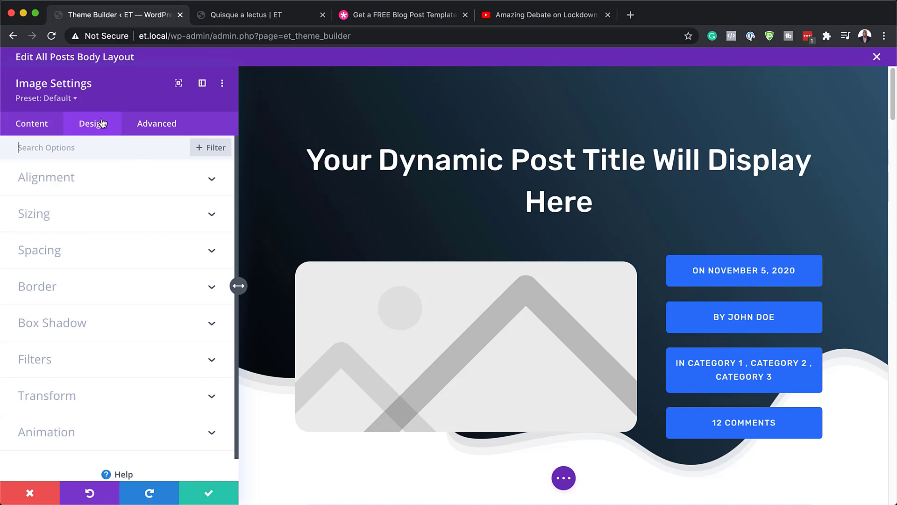
{"action": "left_click", "coordinate": [51, 289]}
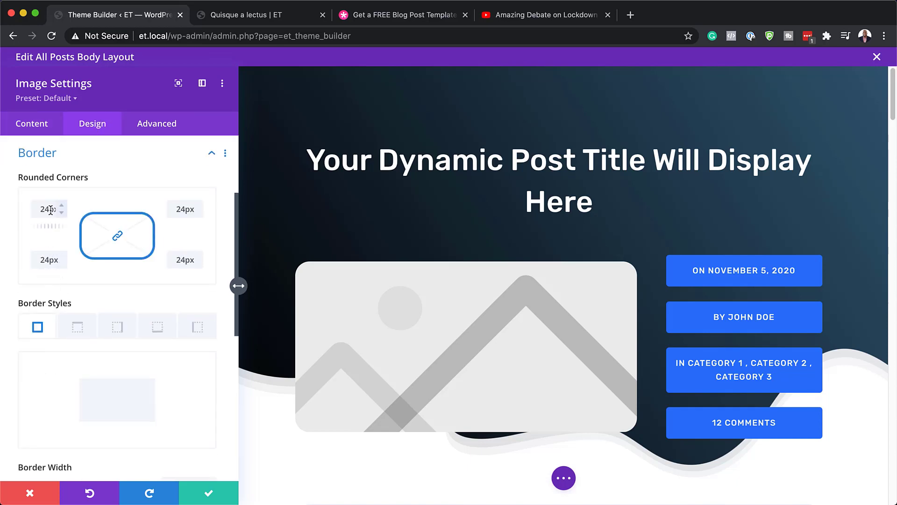
{"action": "mouse_move", "coordinate": [46, 227]}
{"action": "left_mouse_down"}
{"action": "mouse_move", "coordinate": [53, 227]}
{"action": "mouse_move", "coordinate": [32, 228]}
{"action": "left_mouse_up"}
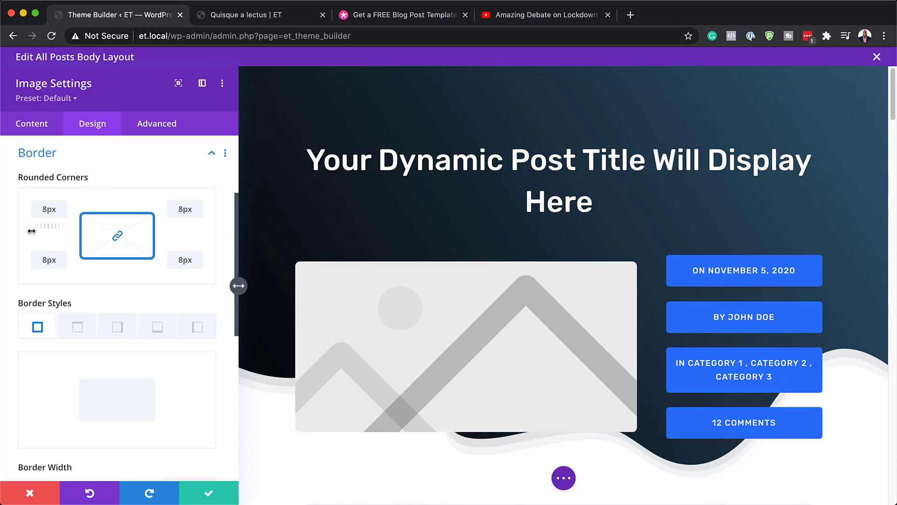
{"action": "left_click", "coordinate": [210, 496]}
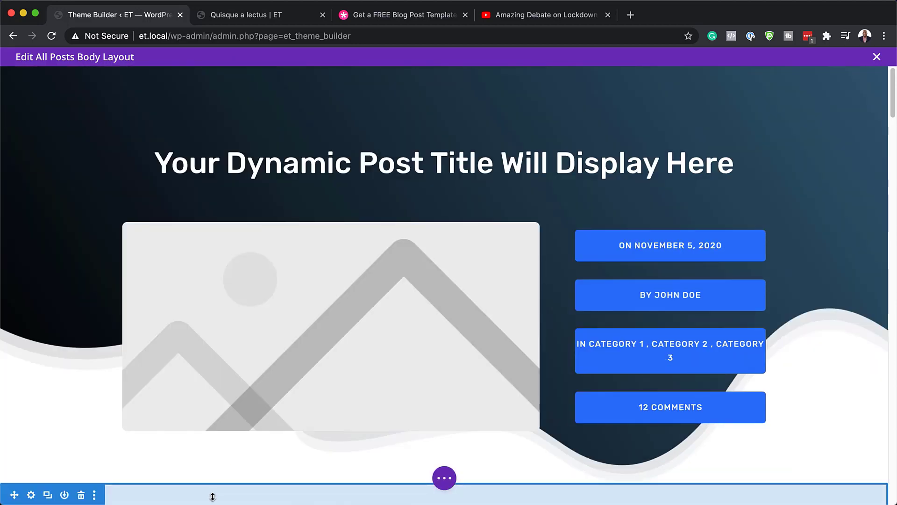
{"action": "mouse_move", "coordinate": [379, 344]}
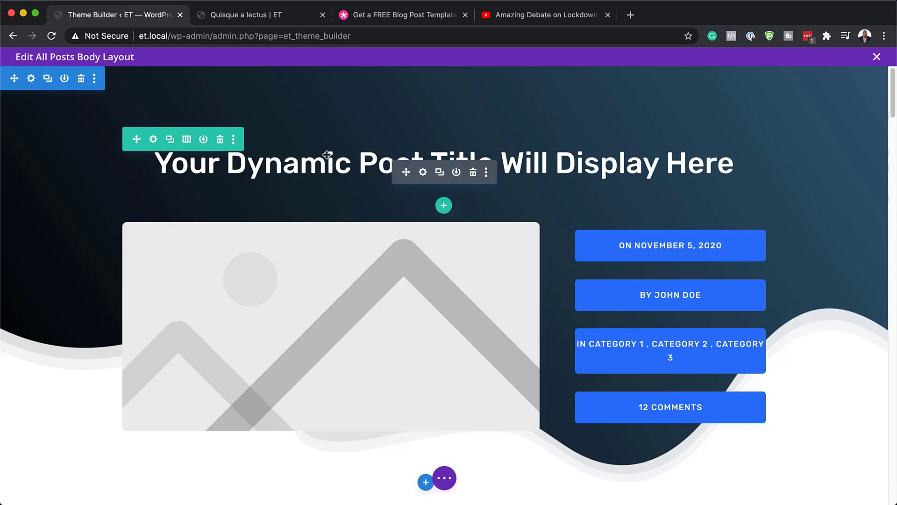
Set the post title's heading font to Poppins with Bold weight and save the module
{"action": "mouse_move", "coordinate": [325, 157]}
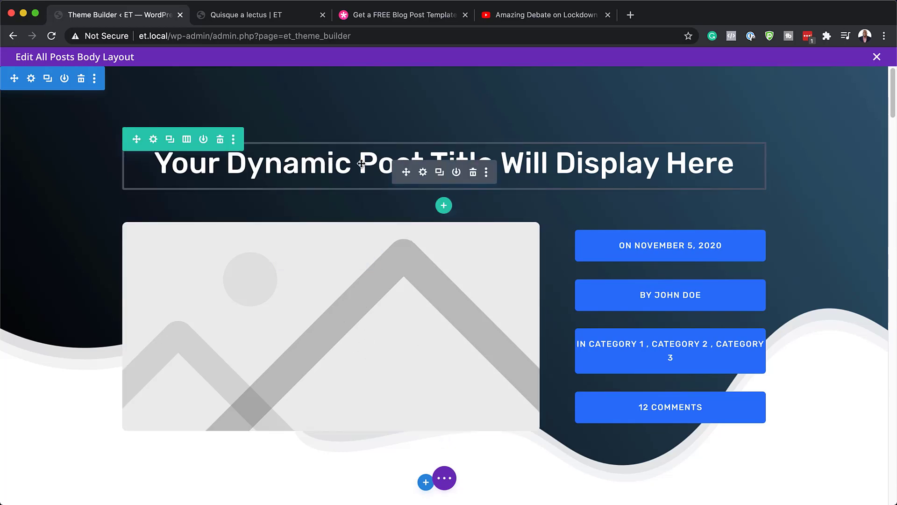
{"action": "left_click", "coordinate": [424, 174]}
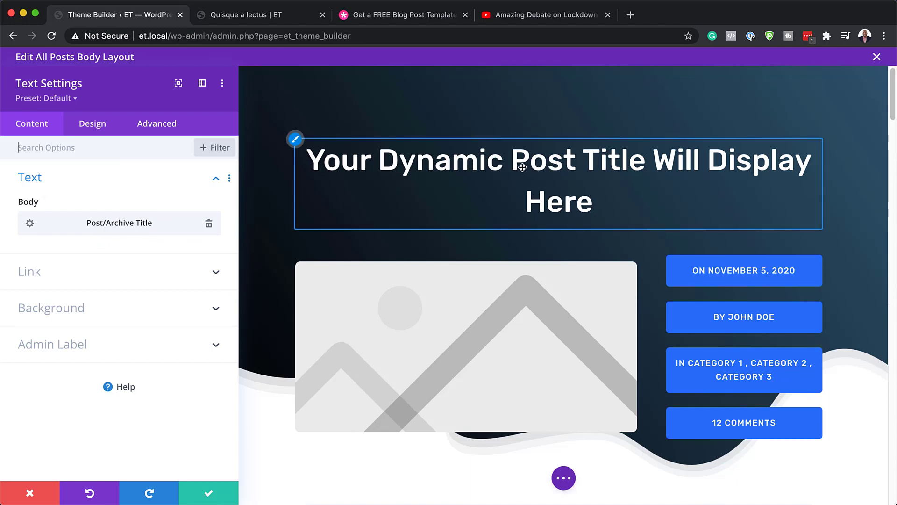
{"action": "left_click", "coordinate": [92, 131]}
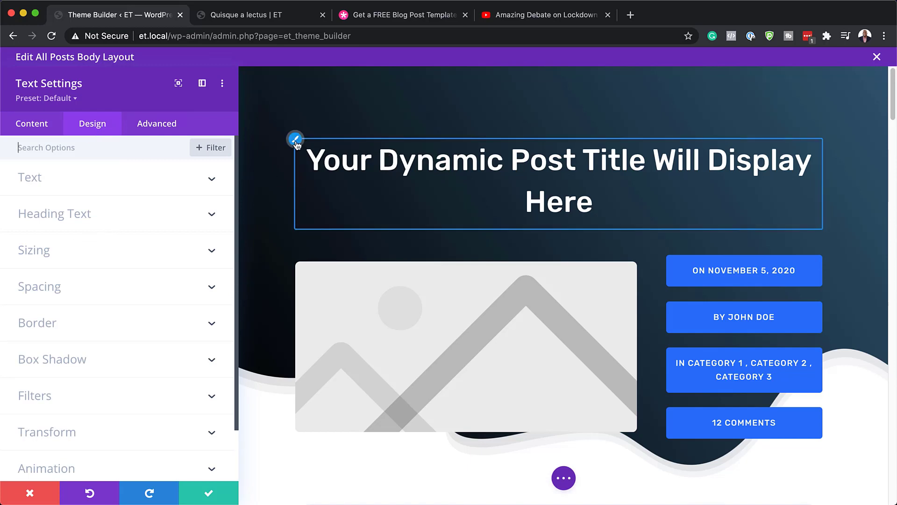
{"action": "left_click", "coordinate": [295, 140]}
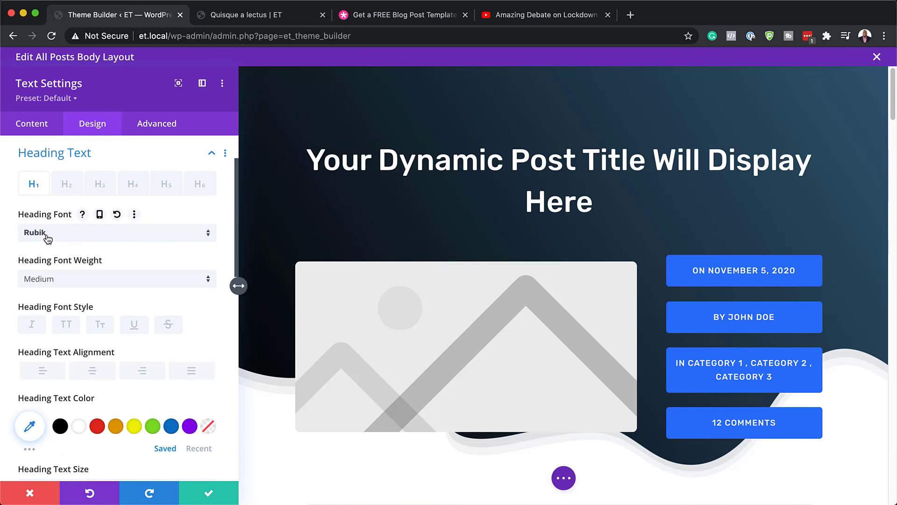
{"action": "left_click", "coordinate": [76, 233]}
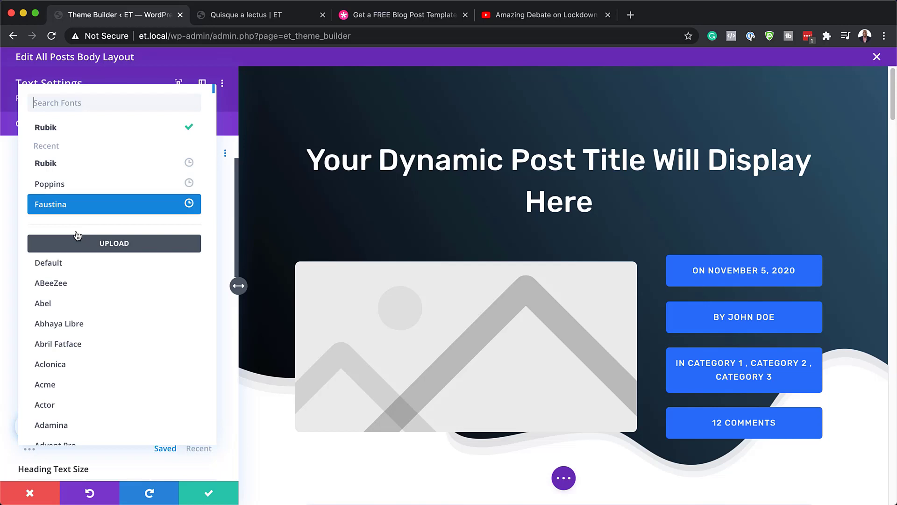
{"action": "left_click", "coordinate": [78, 185]}
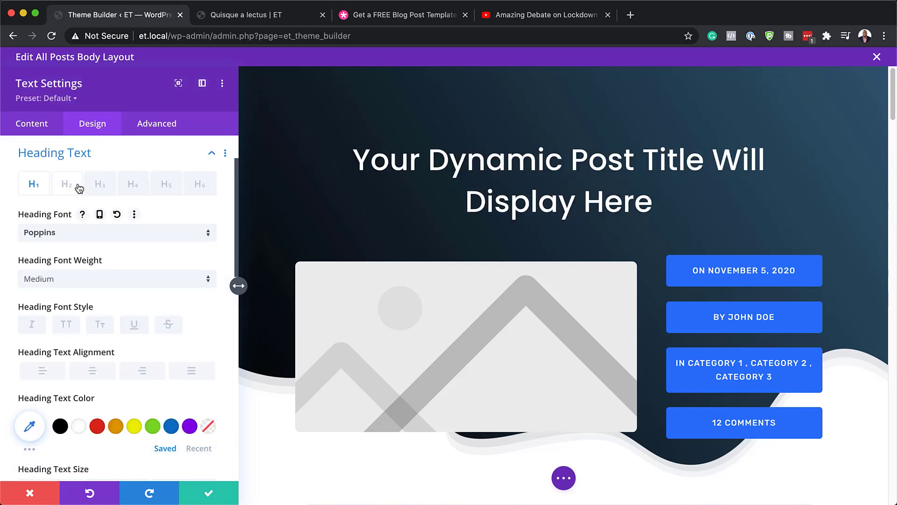
{"action": "left_click", "coordinate": [107, 281]}
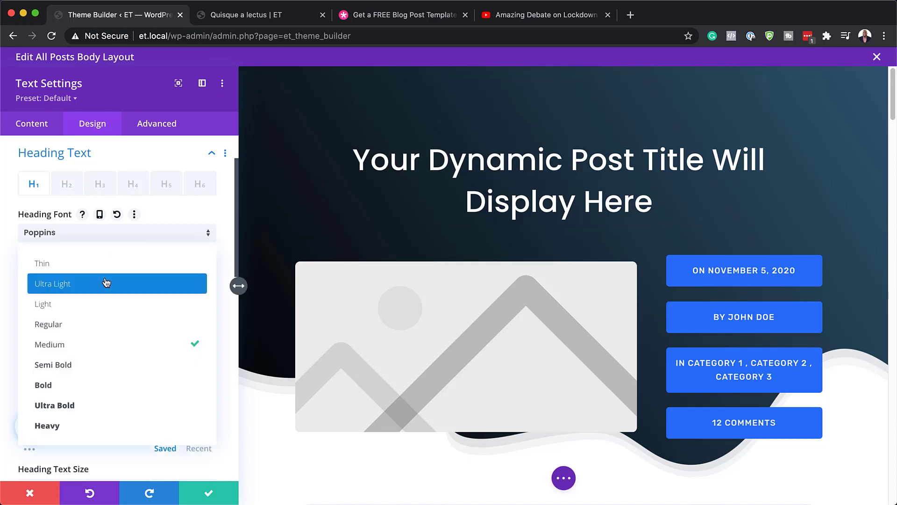
{"action": "left_click", "coordinate": [106, 386]}
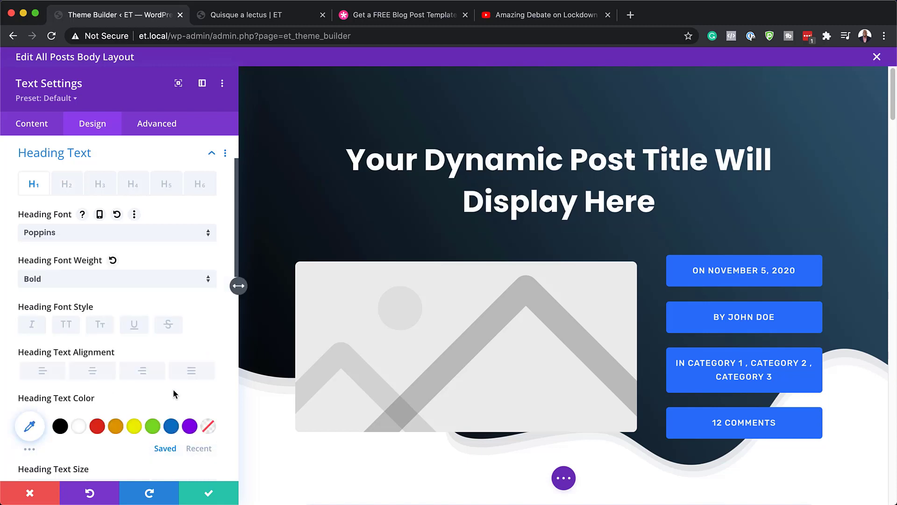
{"action": "scroll", "coordinate": [175, 391], "scroll_direction": "down", "scroll_amount": 3}
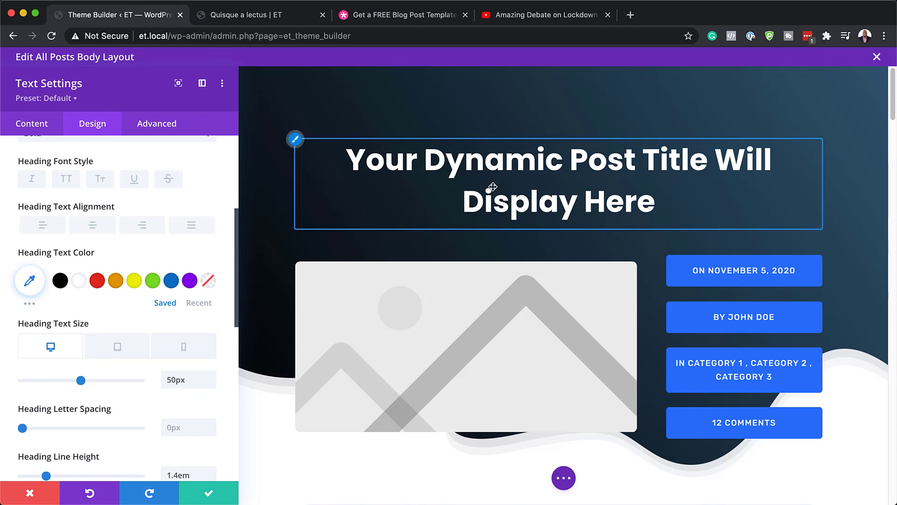
{"action": "left_click", "coordinate": [209, 496]}
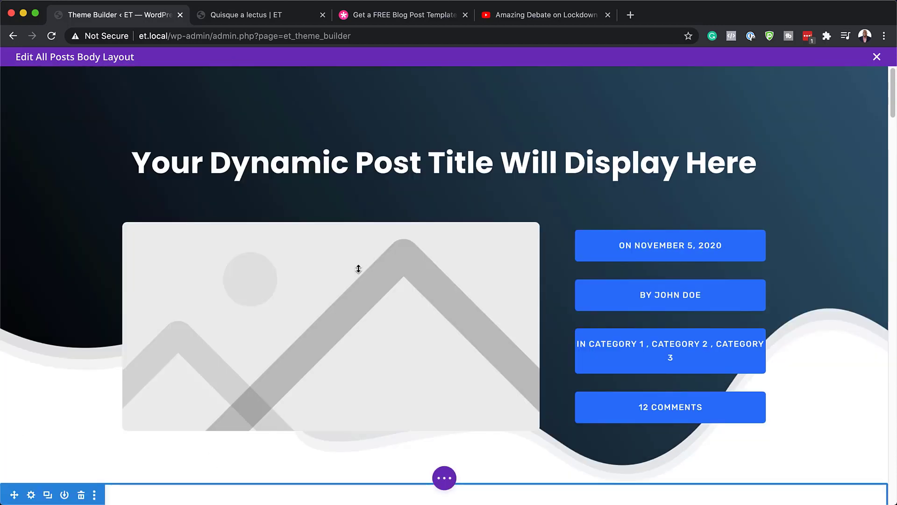
{"action": "left_click", "coordinate": [289, 21]}
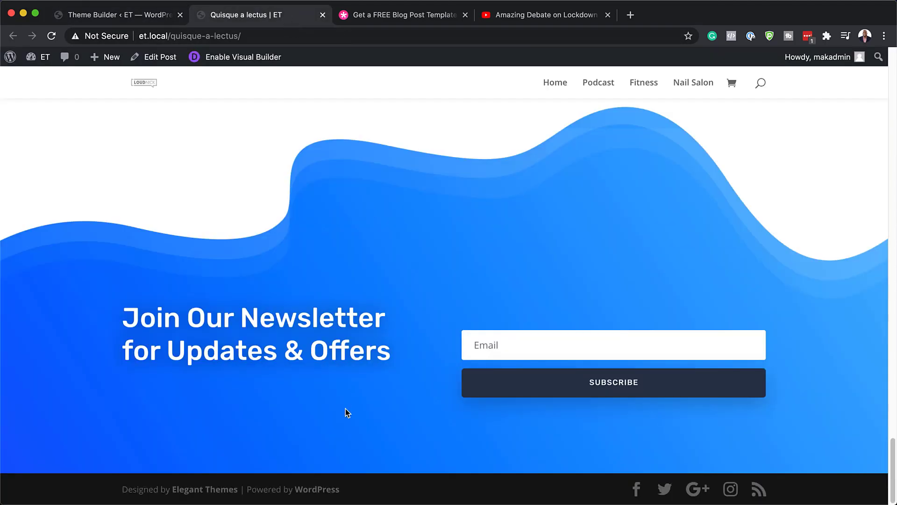
{"action": "scroll", "coordinate": [347, 411], "scroll_direction": "up", "scroll_amount": 20}
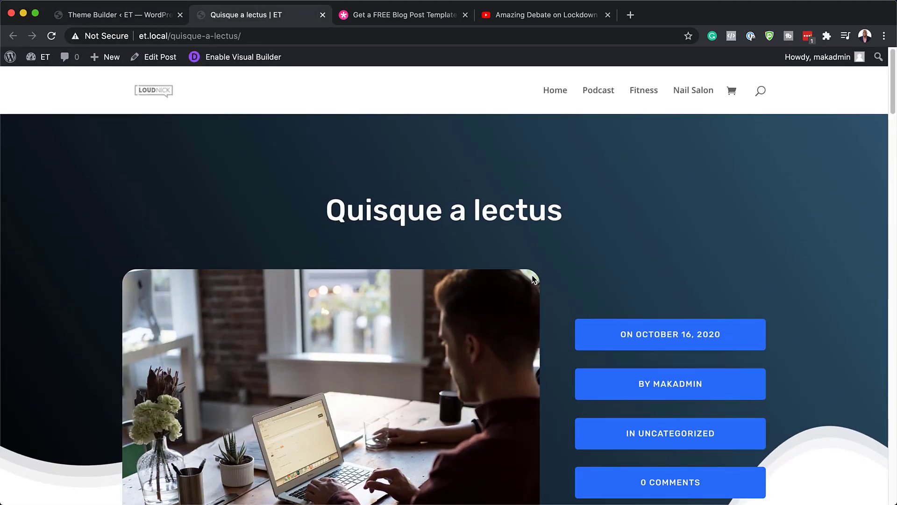
{"action": "left_click", "coordinate": [125, 17]}
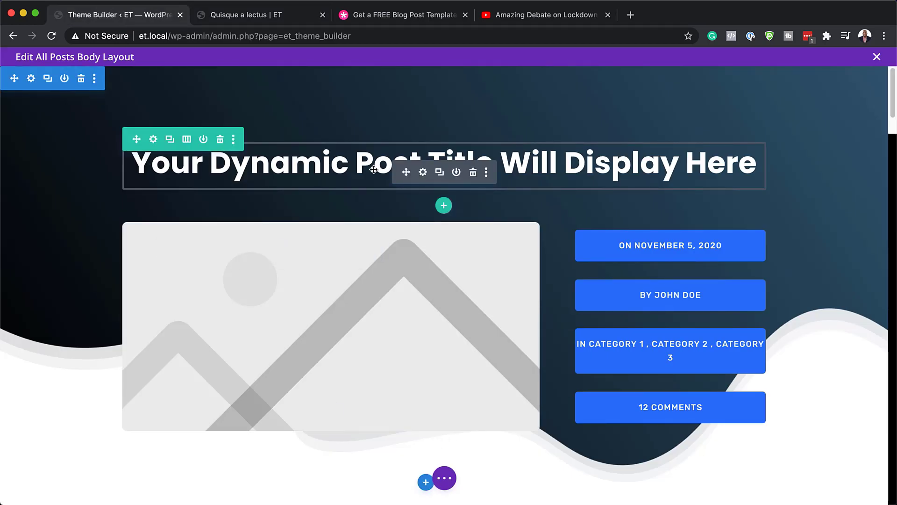
{"action": "scroll", "coordinate": [373, 169], "scroll_direction": "down", "scroll_amount": 10}
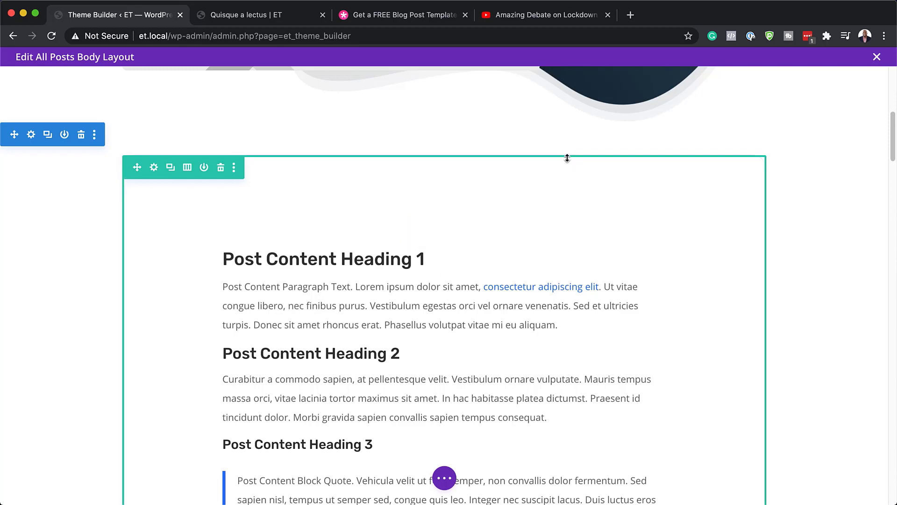
Round all four corners of the post content row to 8px
{"action": "left_click", "coordinate": [155, 168]}
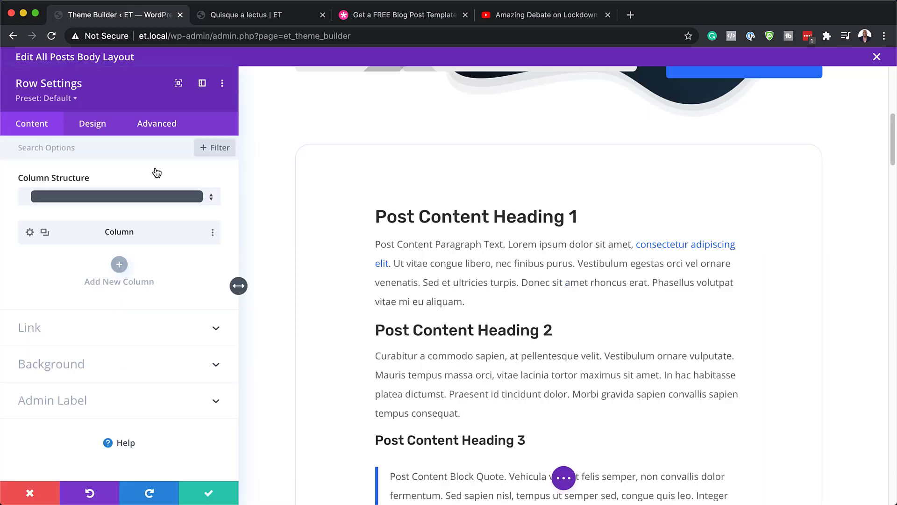
{"action": "left_click", "coordinate": [93, 123]}
{"action": "left_click", "coordinate": [56, 255]}
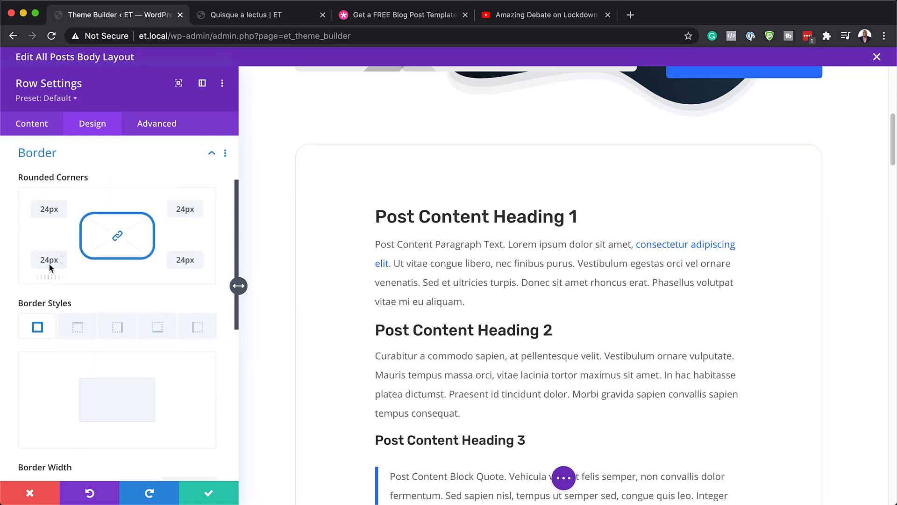
{"action": "left_click_drag", "start_coordinate": [48, 278], "coordinate": [44, 278]}
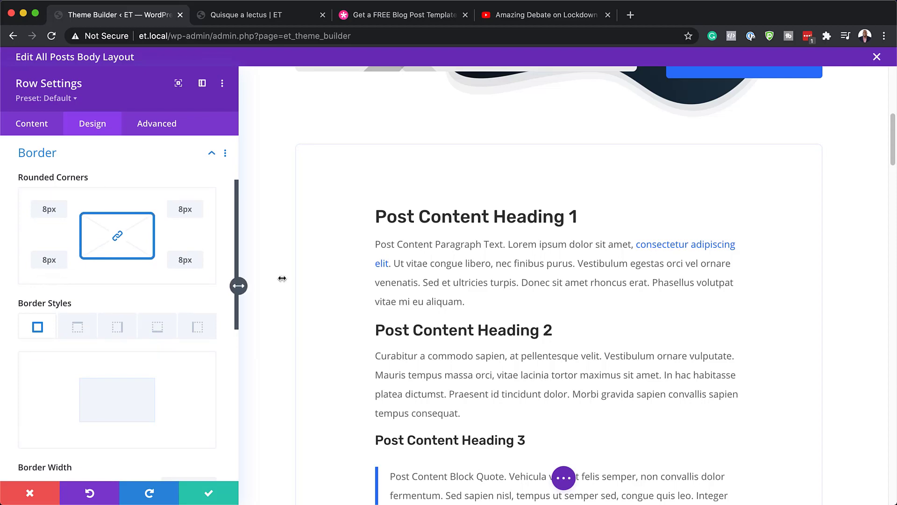
Colour the row's 1px border black at rgba(0,0,0,0.08) opacity and save the row
{"action": "scroll", "coordinate": [361, 293], "scroll_direction": "up", "scroll_amount": 5}
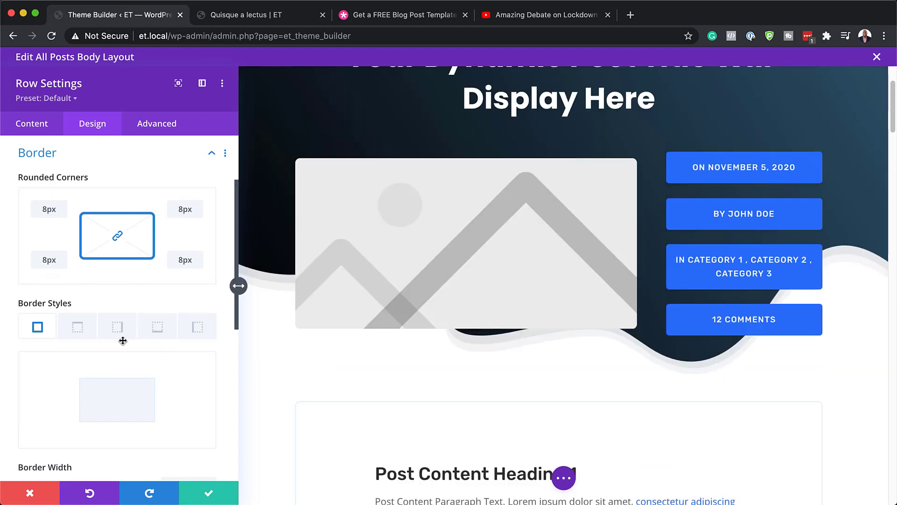
{"action": "scroll", "coordinate": [122, 338], "scroll_direction": "down", "scroll_amount": 1}
{"action": "scroll", "coordinate": [445, 338], "scroll_direction": "down", "scroll_amount": 4}
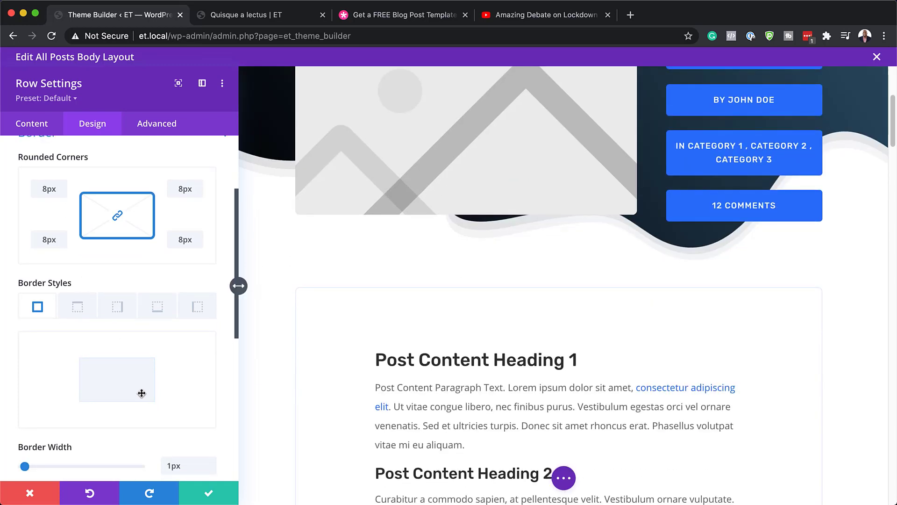
{"action": "scroll", "coordinate": [140, 393], "scroll_direction": "down", "scroll_amount": 3}
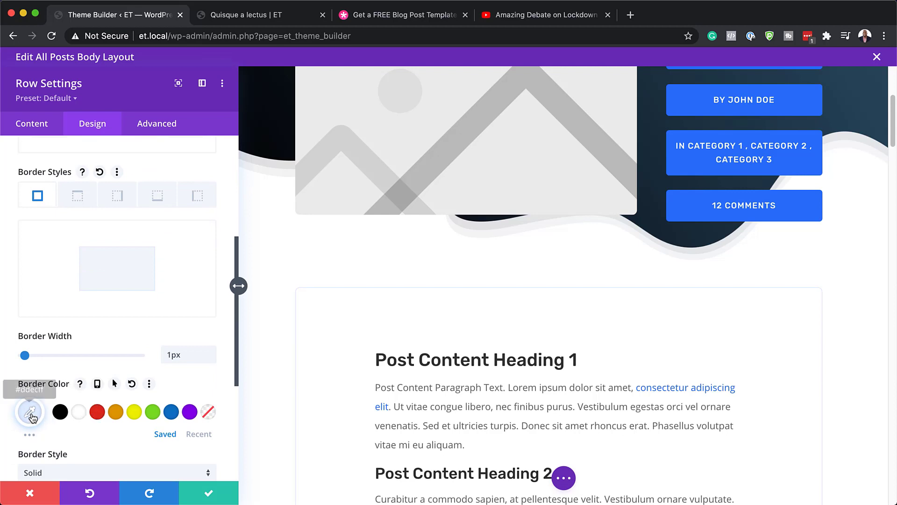
{"action": "left_click", "coordinate": [61, 414]}
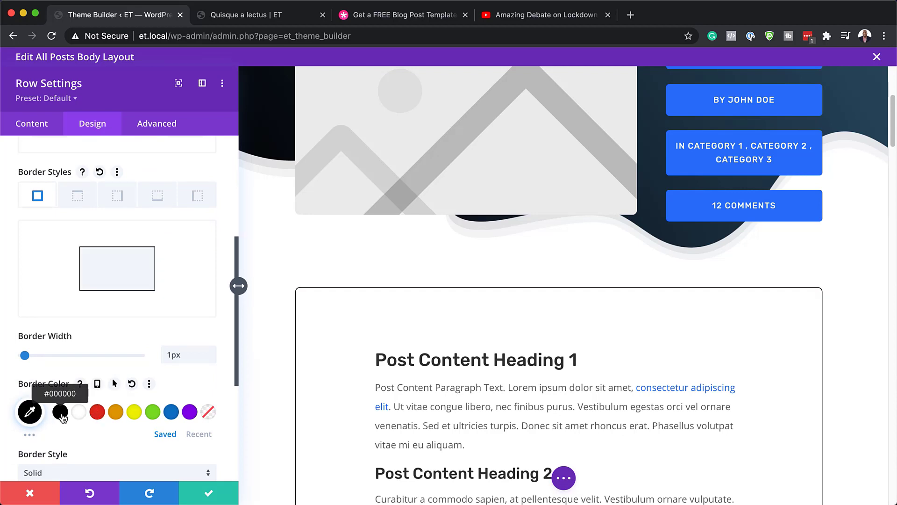
{"action": "left_click", "coordinate": [30, 411]}
{"action": "scroll", "coordinate": [163, 413], "scroll_direction": "down", "scroll_amount": 3}
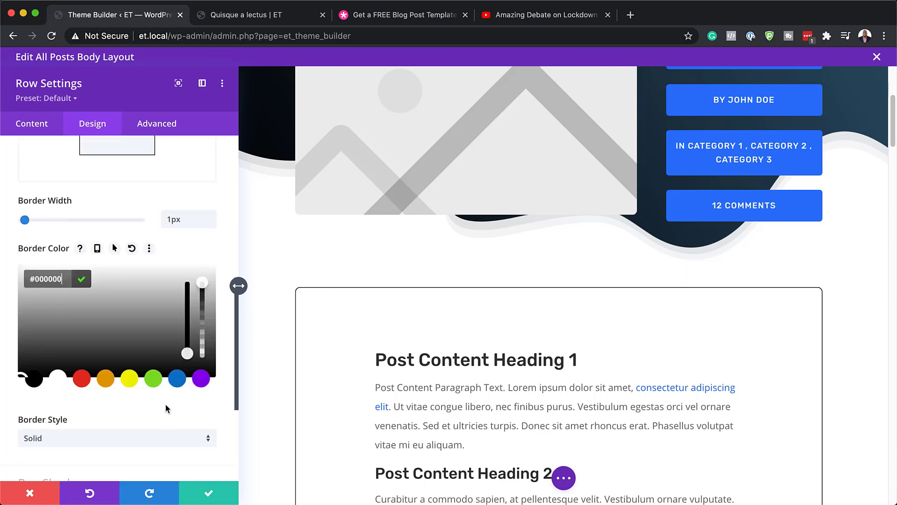
{"action": "left_click_drag", "start_coordinate": [206, 284], "coordinate": [210, 358]}
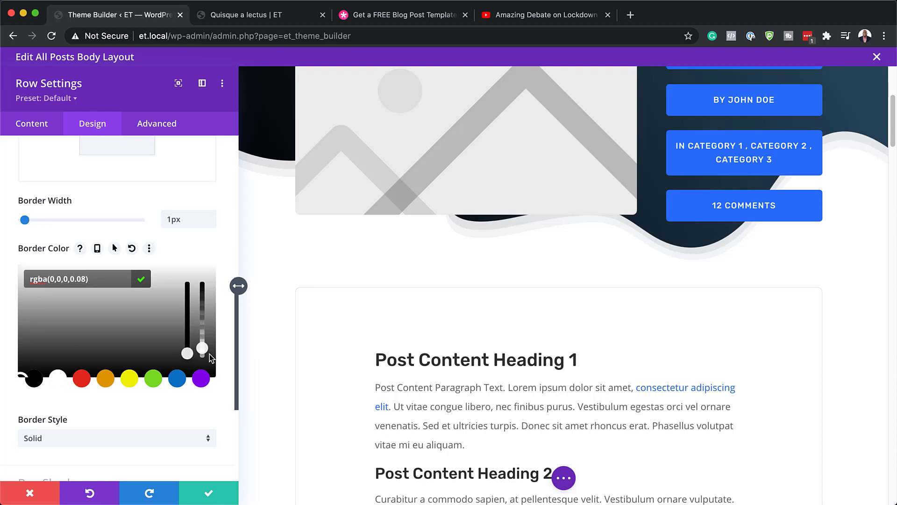
{"action": "left_click", "coordinate": [210, 494]}
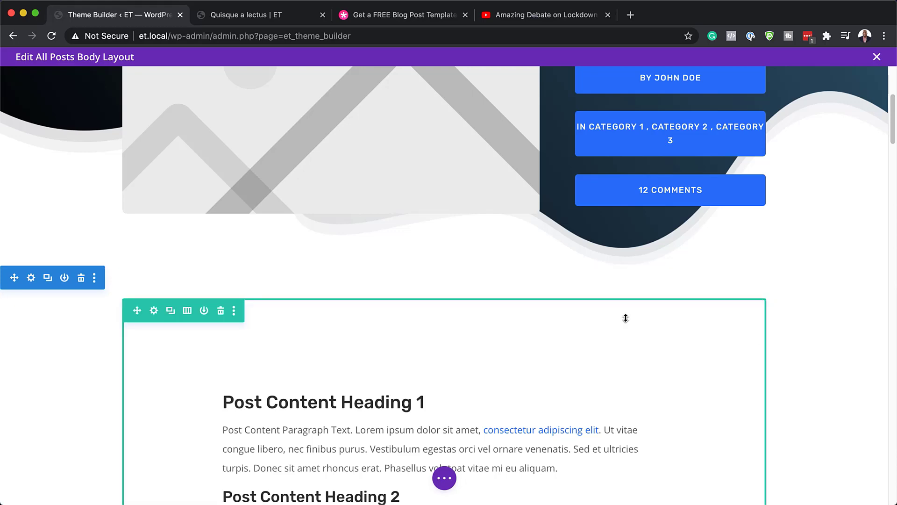
Make the Post Content module's Heading 1 Poppins Bold in grey
{"action": "scroll", "coordinate": [136, 412], "scroll_direction": "down", "scroll_amount": 6}
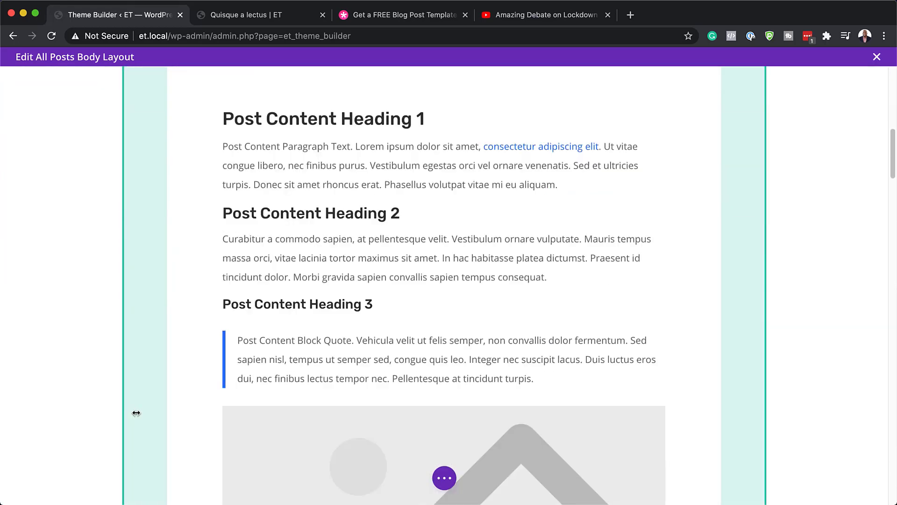
{"action": "scroll", "coordinate": [254, 341], "scroll_direction": "up", "scroll_amount": 2}
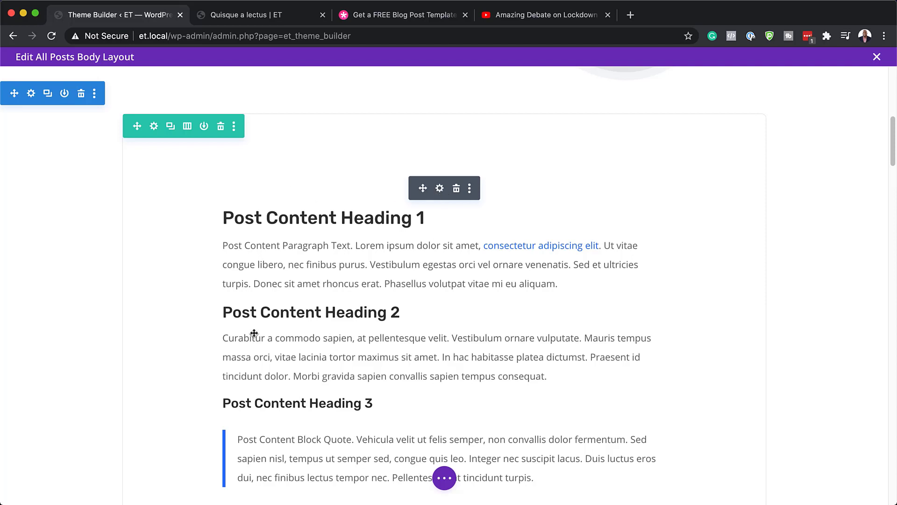
{"action": "left_click", "coordinate": [440, 189]}
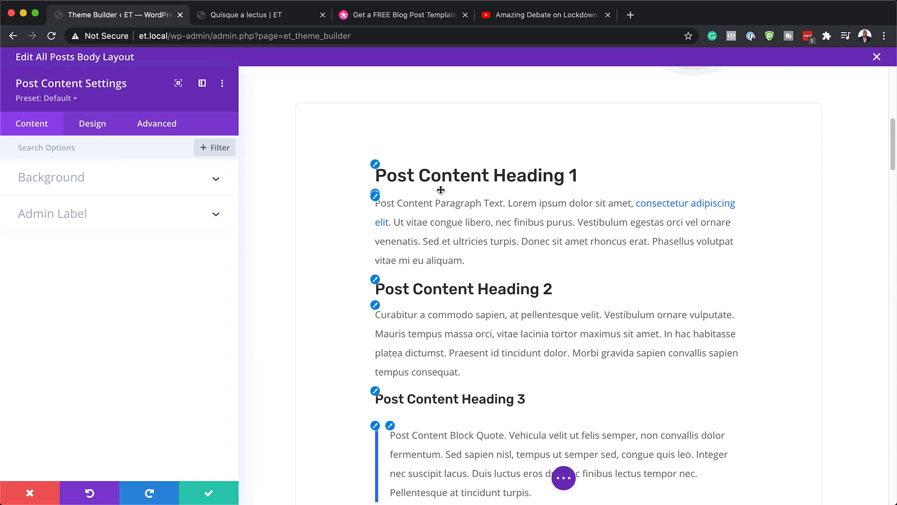
{"action": "left_click", "coordinate": [377, 170]}
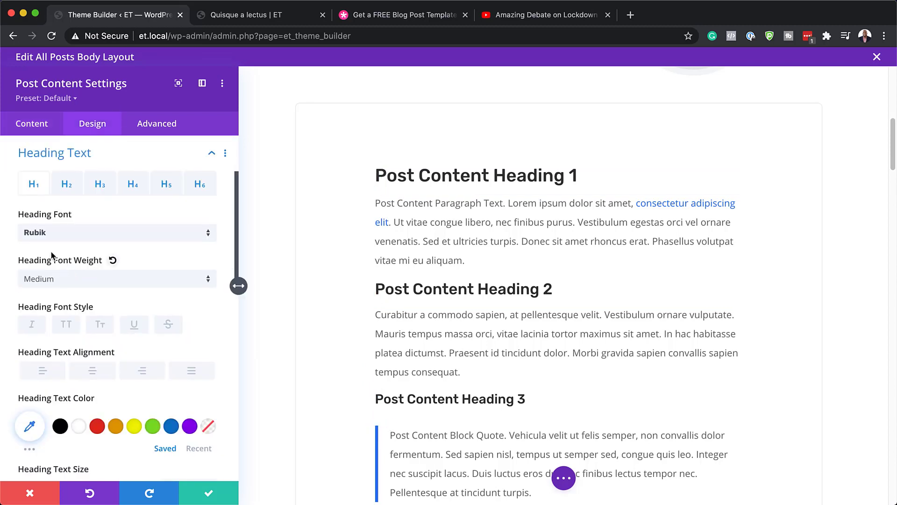
{"action": "left_click", "coordinate": [80, 235]}
{"action": "left_click", "coordinate": [66, 185]}
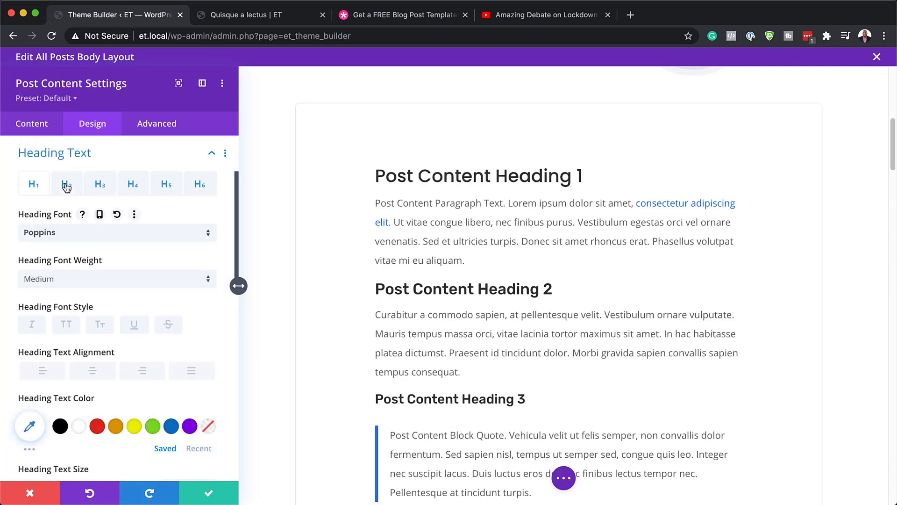
{"action": "left_click", "coordinate": [109, 284]}
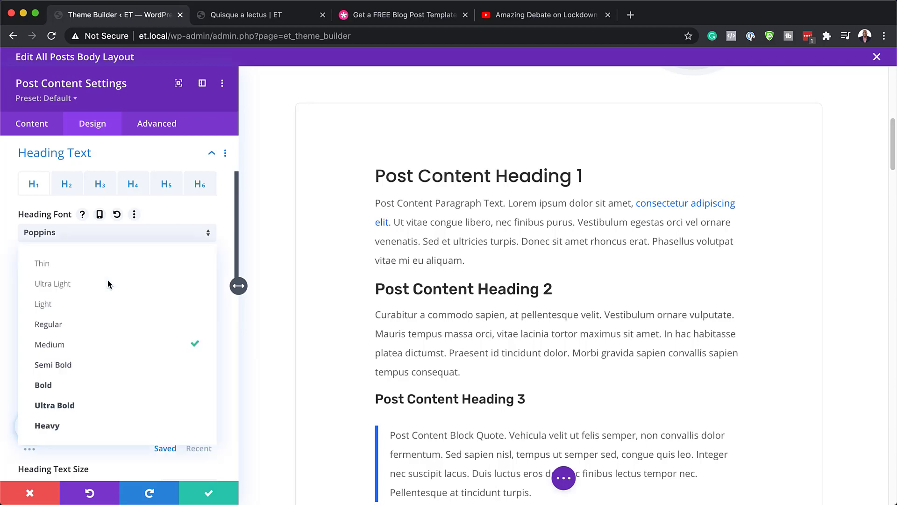
{"action": "left_click", "coordinate": [91, 386]}
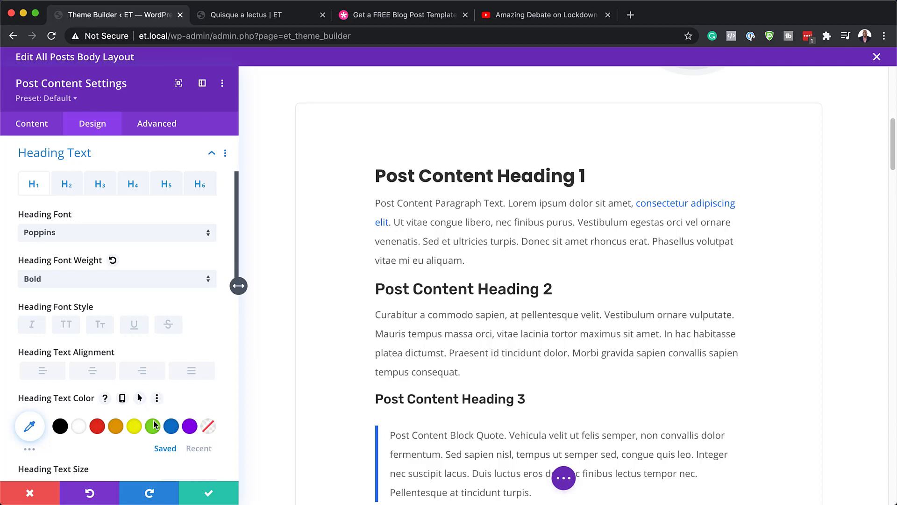
{"action": "left_click", "coordinate": [30, 426]}
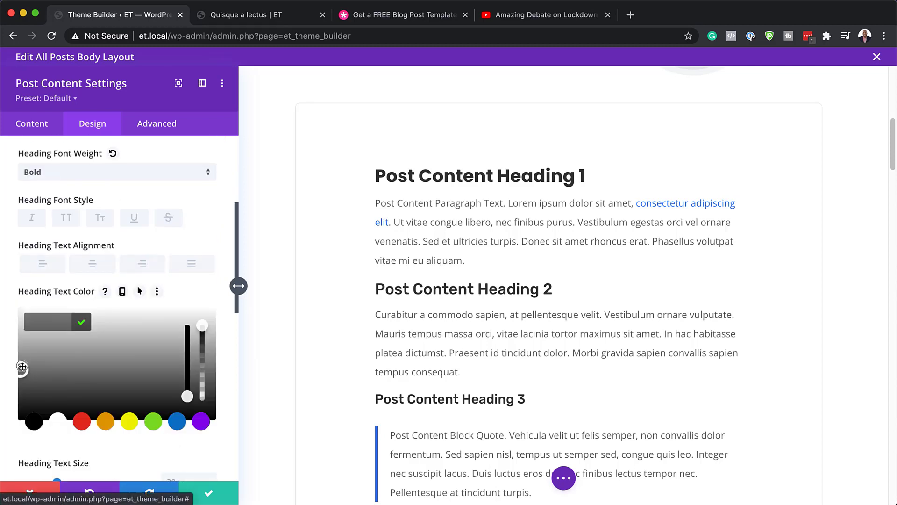
{"action": "mouse_move", "coordinate": [18, 371]}
{"action": "left_mouse_down"}
{"action": "mouse_move", "coordinate": [19, 350]}
{"action": "mouse_move", "coordinate": [17, 377]}
{"action": "left_mouse_up"}
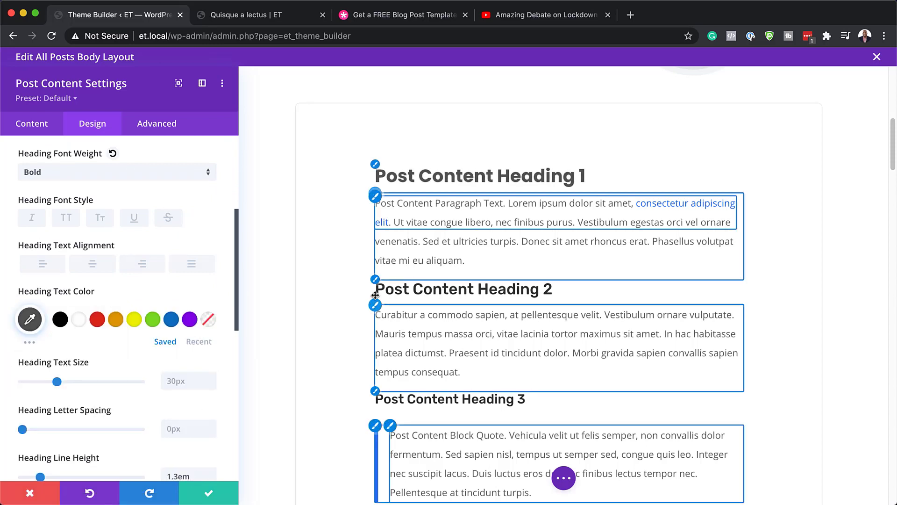
Set Heading 2 and Heading 3 to Poppins font with Bold weight
{"action": "left_click", "coordinate": [376, 282]}
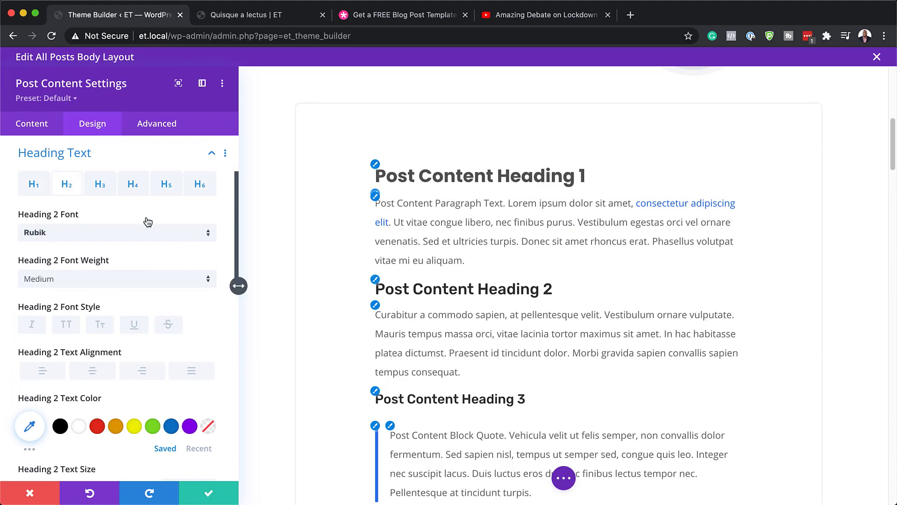
{"action": "left_click", "coordinate": [122, 230]}
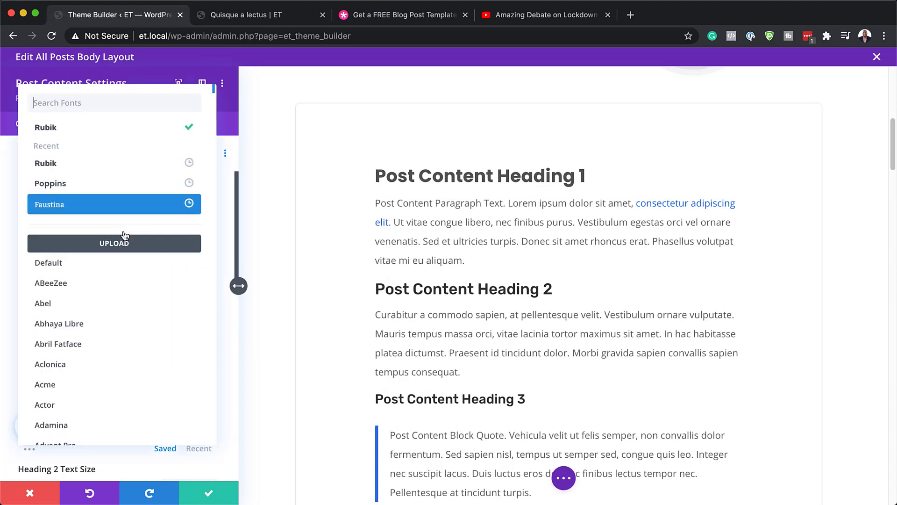
{"action": "left_click", "coordinate": [70, 183]}
{"action": "left_click", "coordinate": [74, 277]}
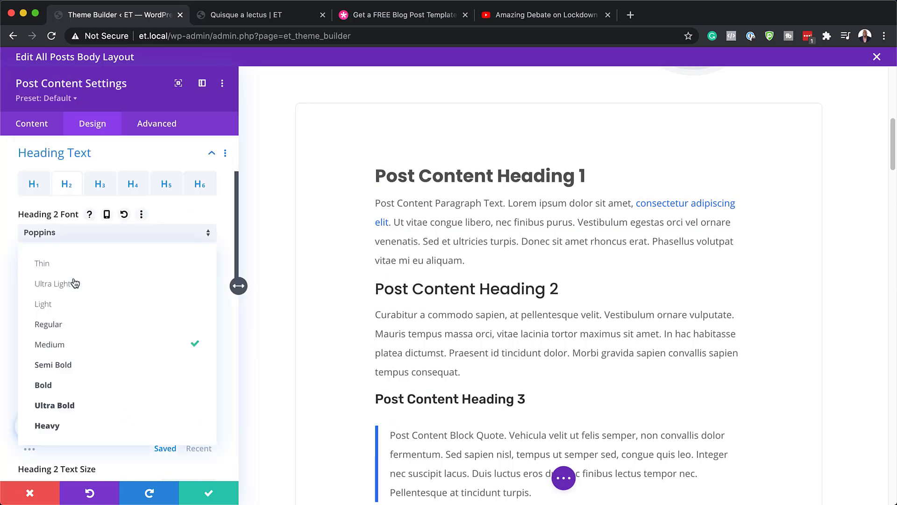
{"action": "left_click", "coordinate": [88, 389]}
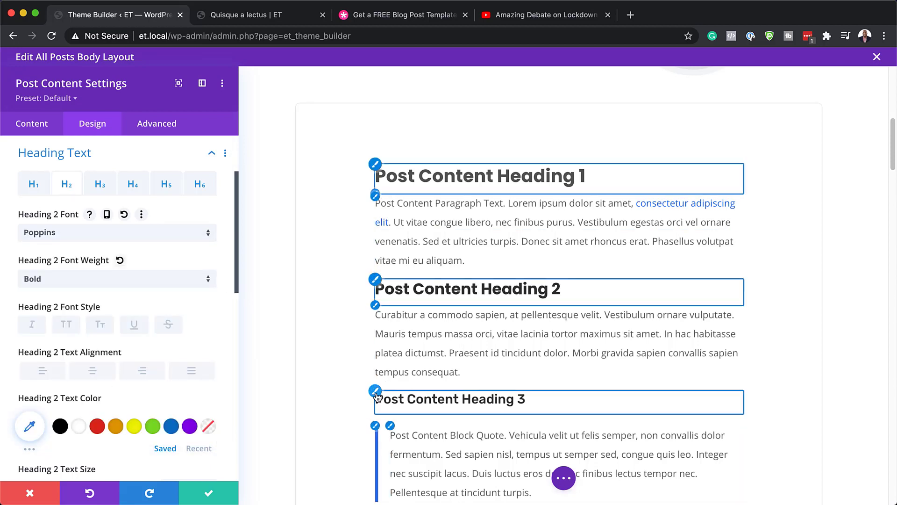
{"action": "left_click", "coordinate": [378, 396]}
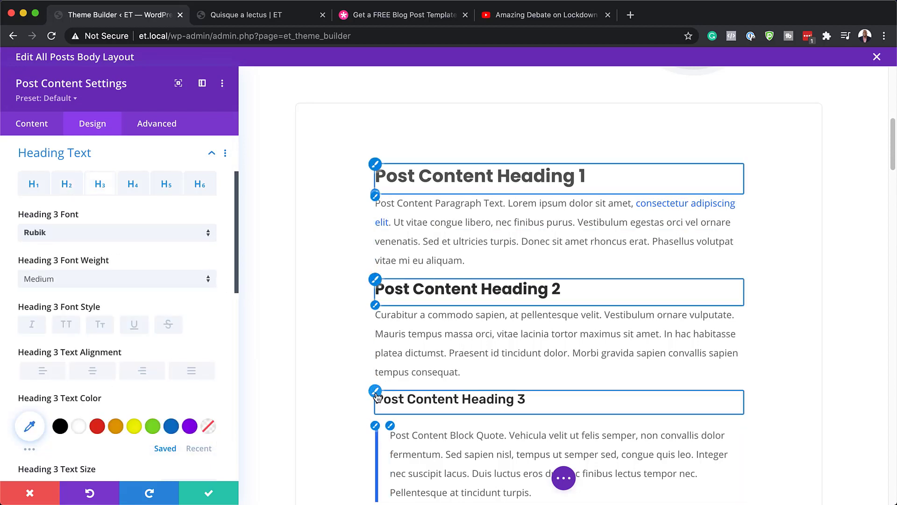
{"action": "left_click", "coordinate": [86, 233]}
{"action": "left_click", "coordinate": [86, 184]}
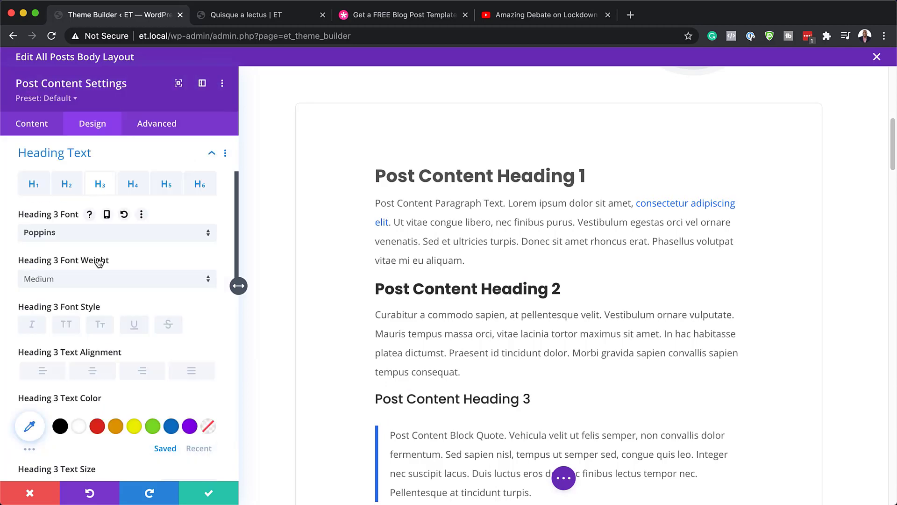
{"action": "left_click", "coordinate": [70, 286]}
{"action": "left_click", "coordinate": [82, 388]}
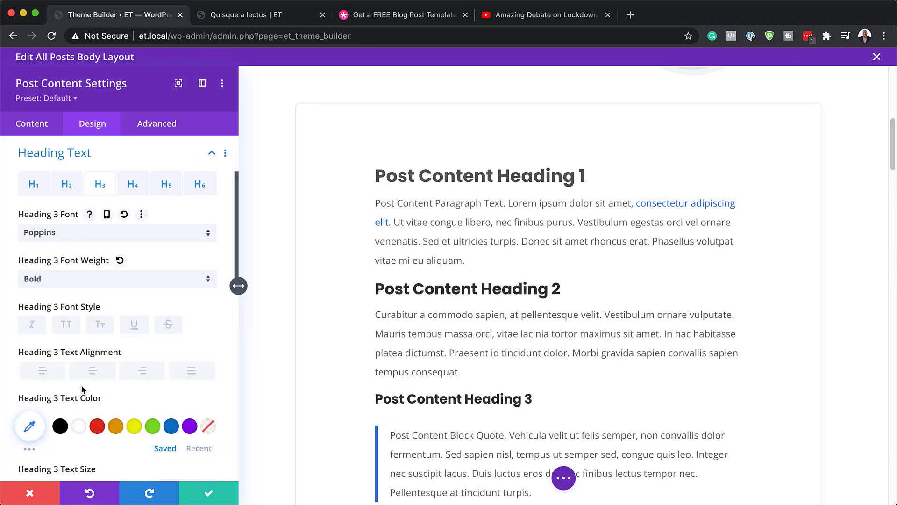
{"action": "scroll", "coordinate": [545, 394], "scroll_direction": "down", "scroll_amount": 3}
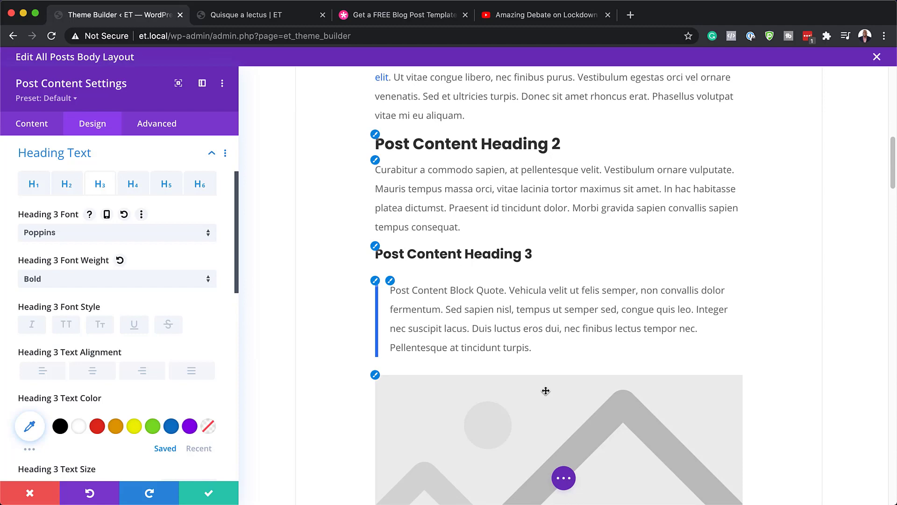
Bring up the live 'Quisque a lectus' post and scroll its body down to the author box
{"action": "left_click", "coordinate": [283, 15]}
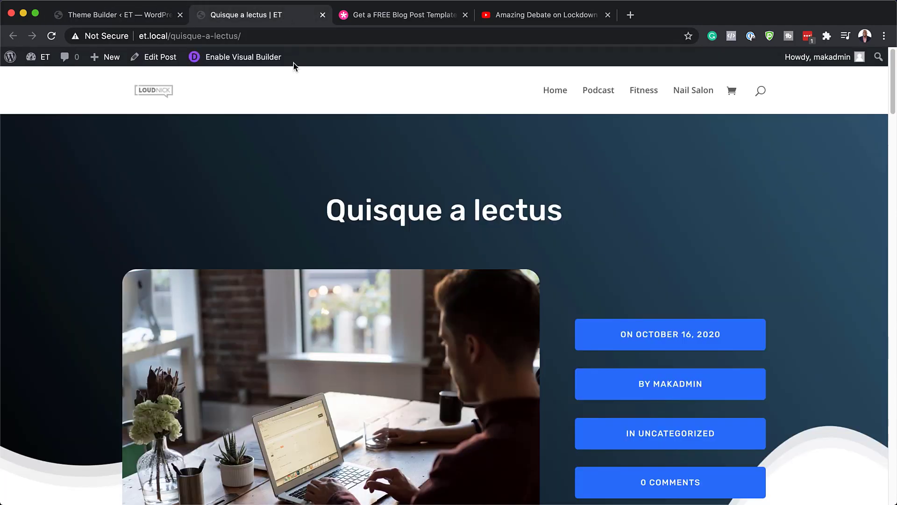
{"action": "scroll", "coordinate": [389, 310], "scroll_direction": "down", "scroll_amount": 9}
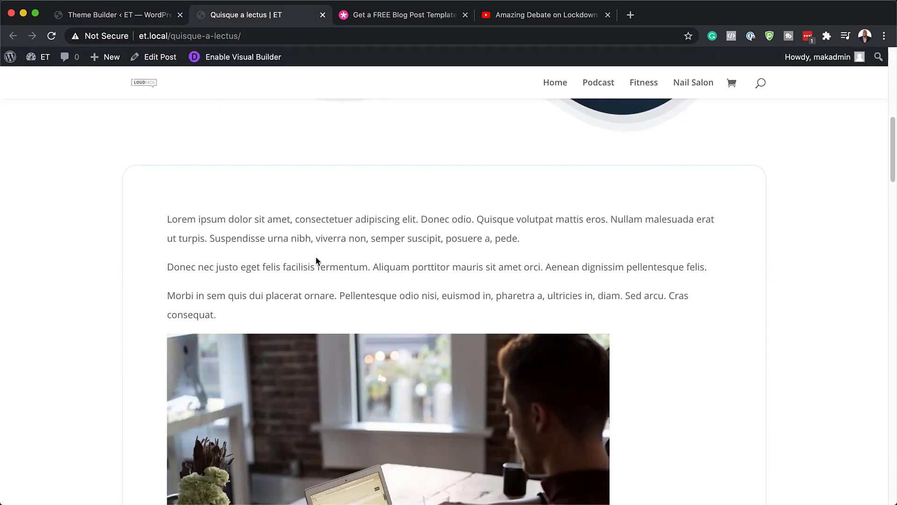
{"action": "scroll", "coordinate": [378, 273], "scroll_direction": "down", "scroll_amount": 10}
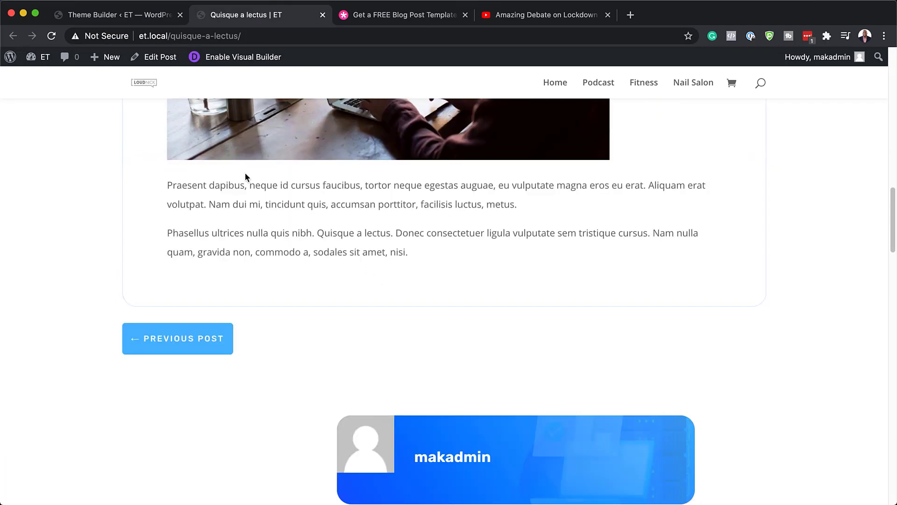
Back in the body template, set the Post Content body text font to Poppins and keep it
{"action": "left_click", "coordinate": [91, 19]}
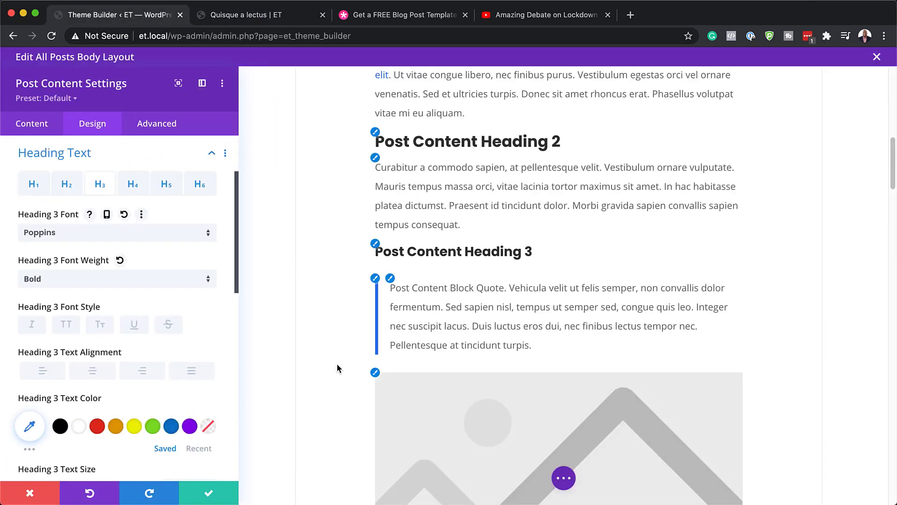
{"action": "left_click", "coordinate": [376, 158]}
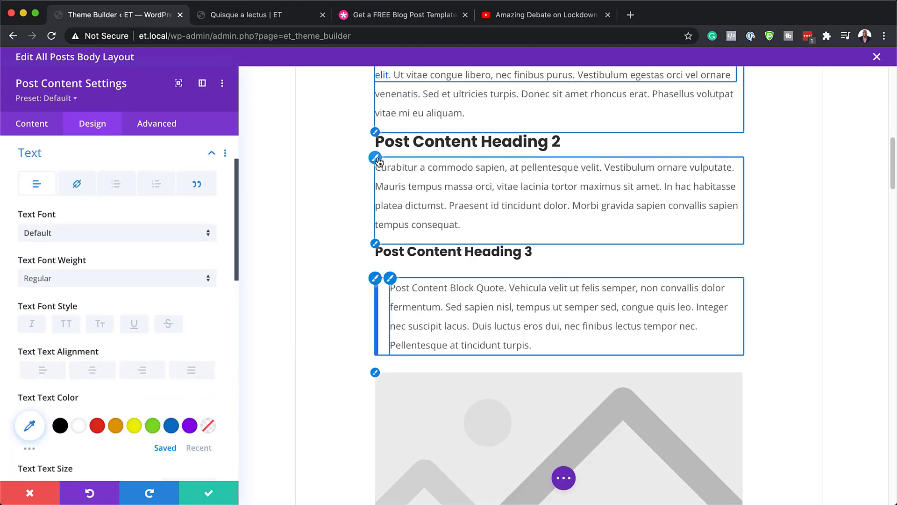
{"action": "left_click", "coordinate": [97, 232]}
{"action": "left_click", "coordinate": [65, 186]}
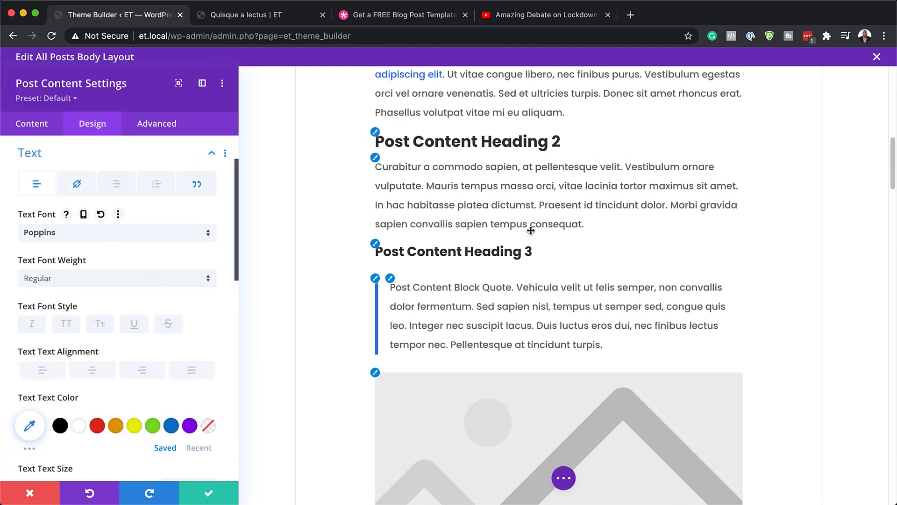
{"action": "scroll", "coordinate": [468, 337], "scroll_direction": "up", "scroll_amount": 5}
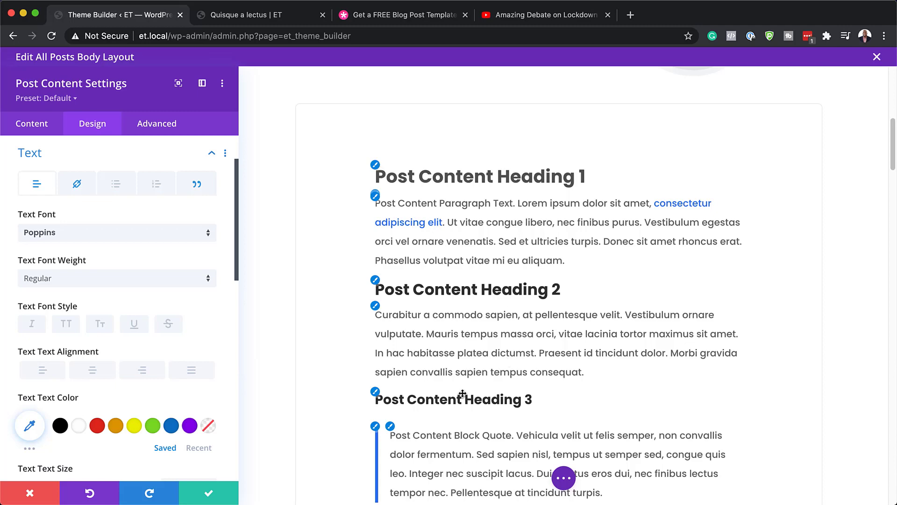
{"action": "left_click", "coordinate": [207, 489]}
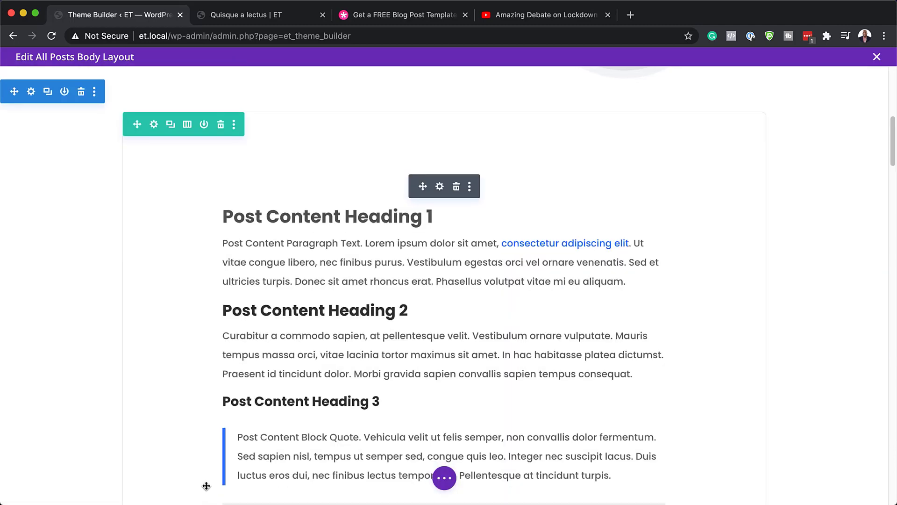
{"action": "scroll", "coordinate": [207, 489], "scroll_direction": "down", "scroll_amount": 10}
{"action": "scroll", "coordinate": [205, 482], "scroll_direction": "down", "scroll_amount": 13}
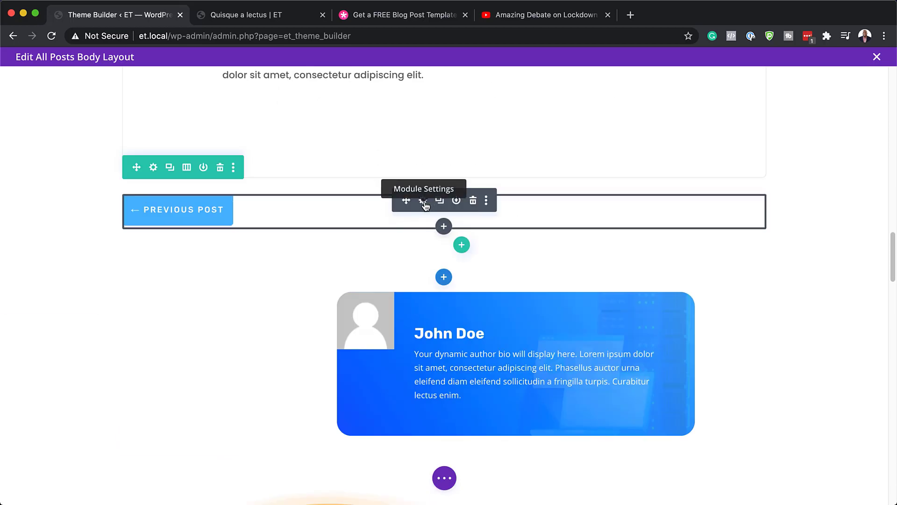
{"action": "left_click", "coordinate": [424, 203]}
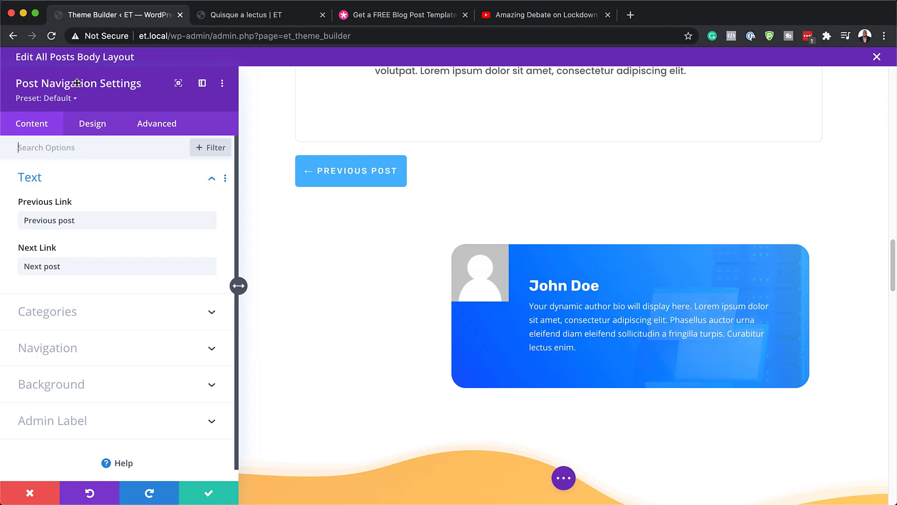
{"action": "left_click", "coordinate": [100, 129]}
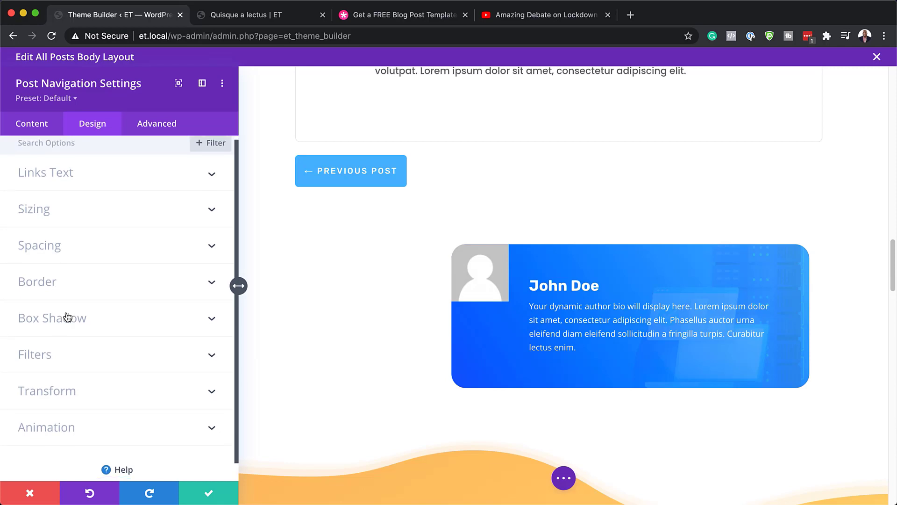
{"action": "left_click", "coordinate": [49, 209]}
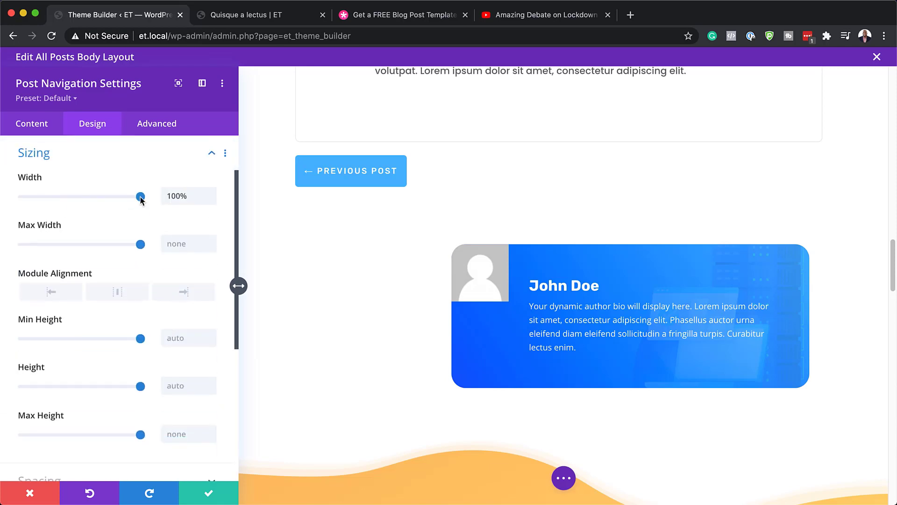
{"action": "scroll", "coordinate": [74, 368], "scroll_direction": "down", "scroll_amount": 5}
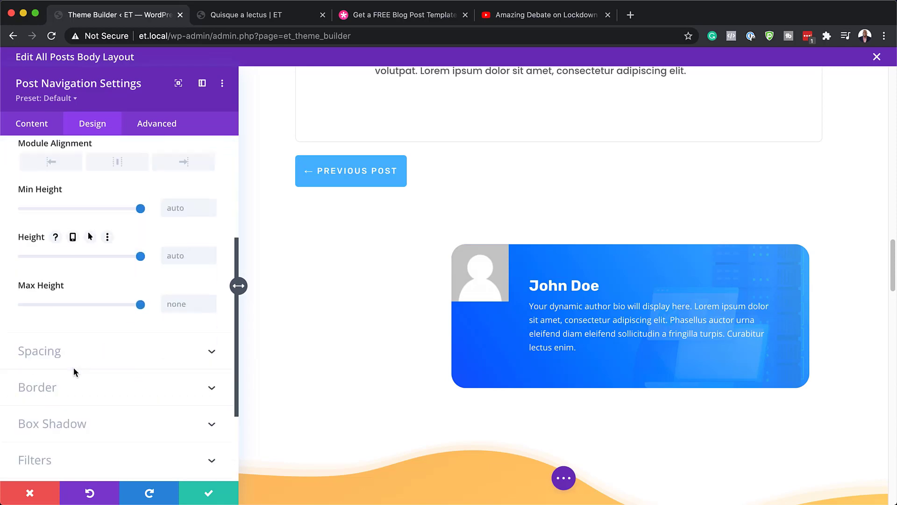
{"action": "left_click", "coordinate": [28, 491]}
{"action": "scroll", "coordinate": [304, 396], "scroll_direction": "down", "scroll_amount": 2}
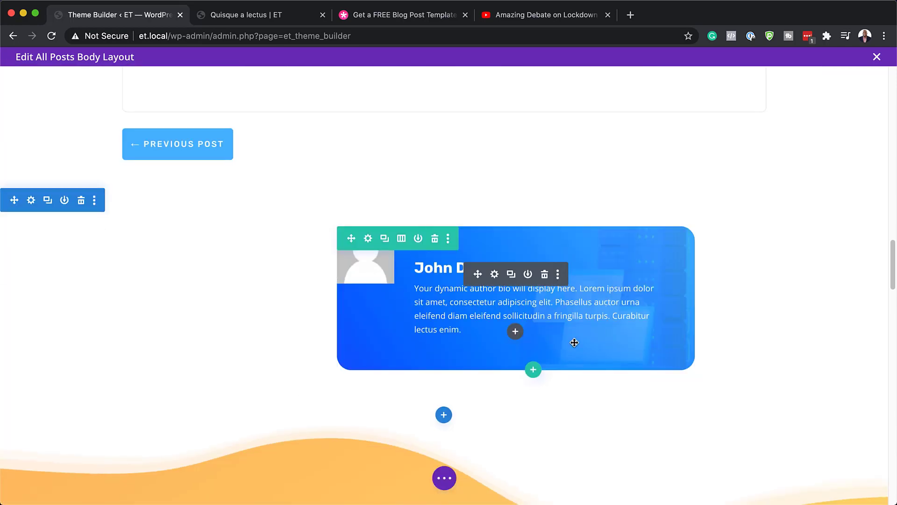
Set the author box name title to Poppins with Bold font weight
{"action": "left_click", "coordinate": [496, 276]}
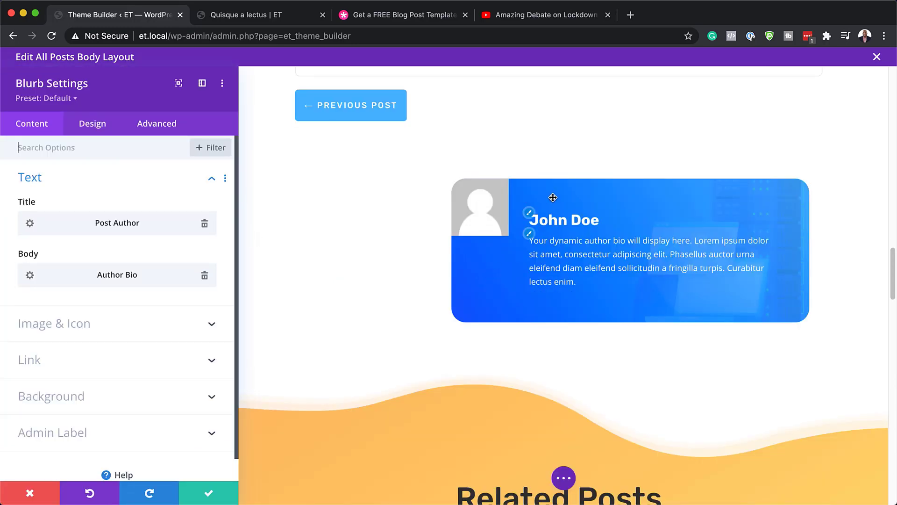
{"action": "left_click", "coordinate": [530, 217]}
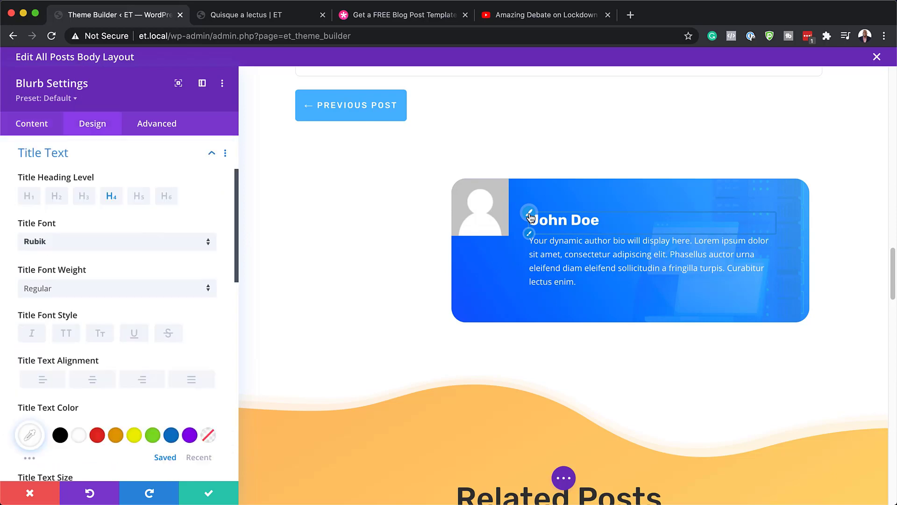
{"action": "left_click", "coordinate": [72, 246]}
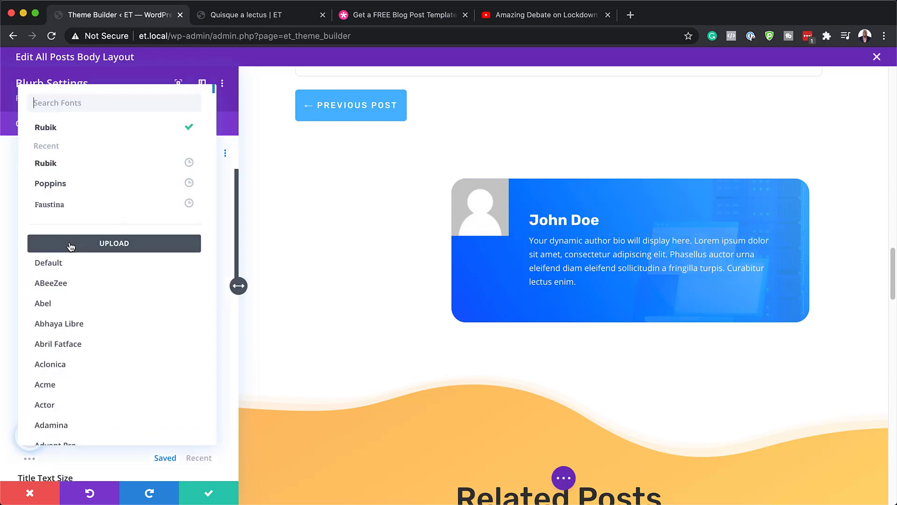
{"action": "left_click", "coordinate": [68, 183]}
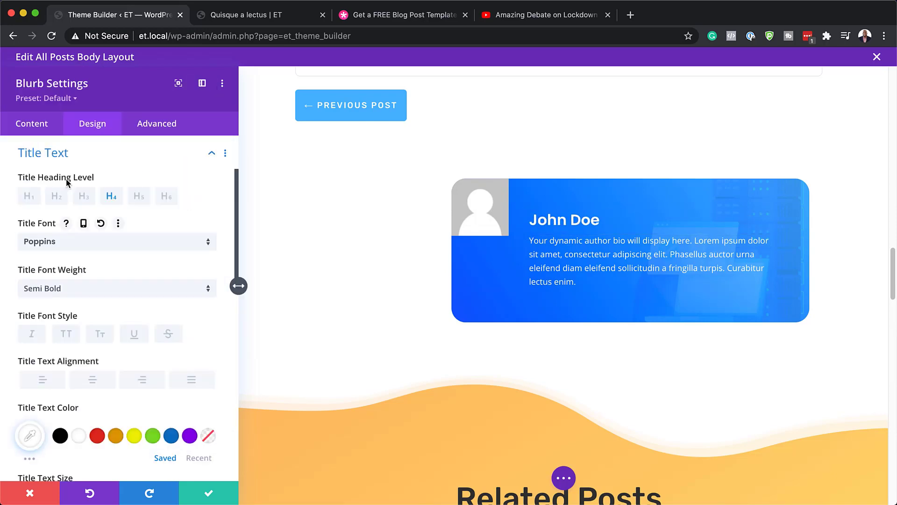
{"action": "left_click", "coordinate": [43, 288]}
{"action": "left_click", "coordinate": [74, 385]}
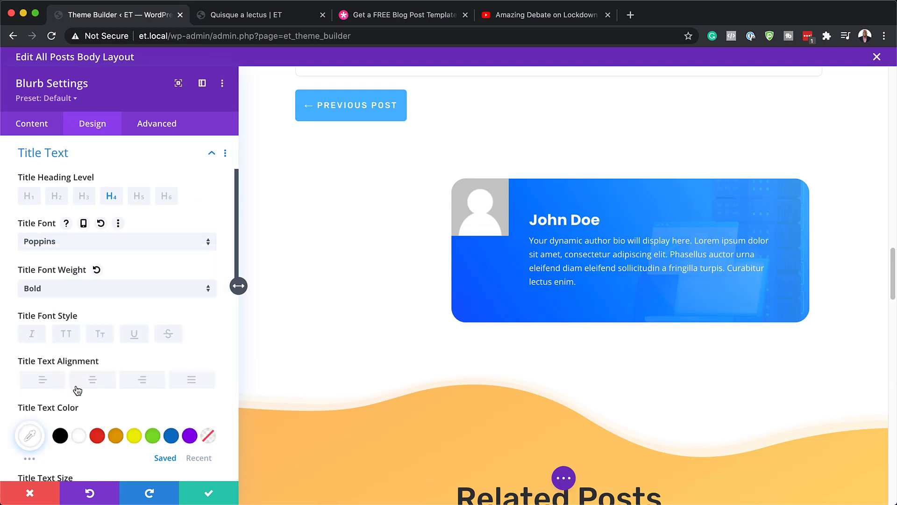
Set the author bio body text to Poppins and keep the author box changes
{"action": "left_click", "coordinate": [530, 234]}
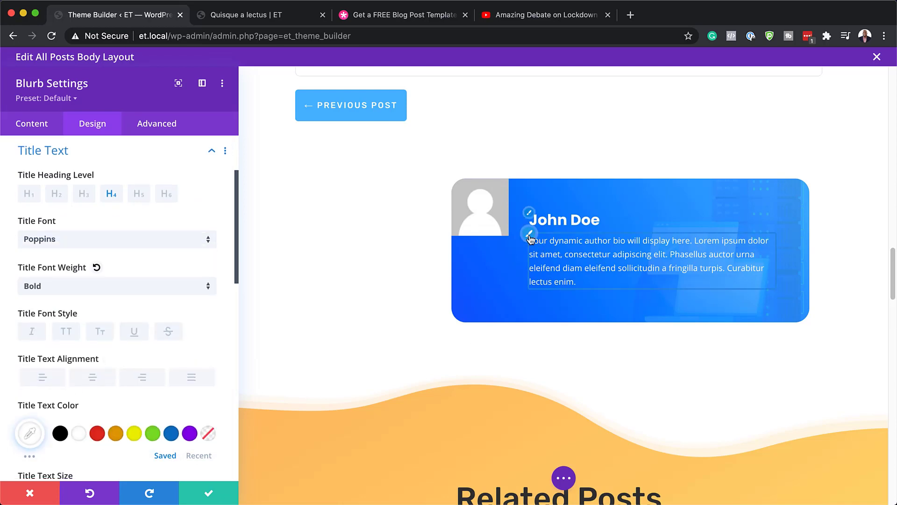
{"action": "left_click", "coordinate": [135, 236]}
{"action": "left_click", "coordinate": [84, 187]}
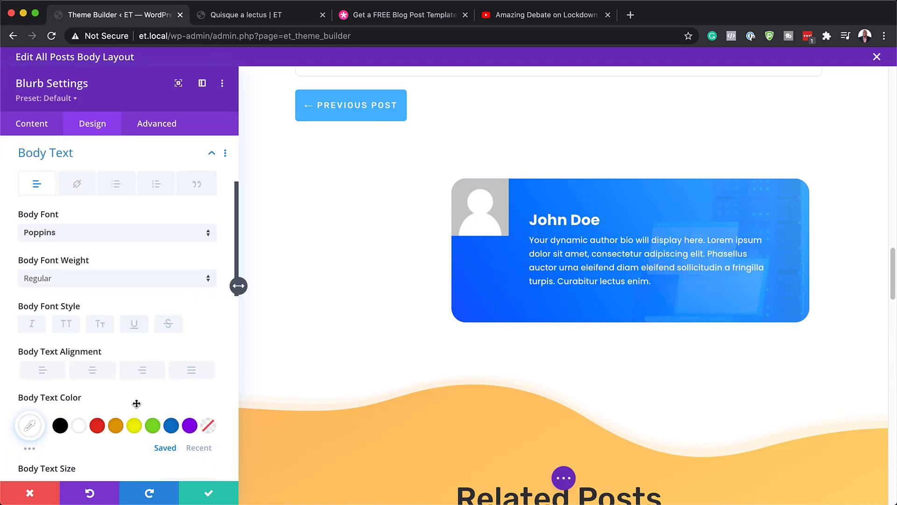
{"action": "left_click", "coordinate": [208, 491]}
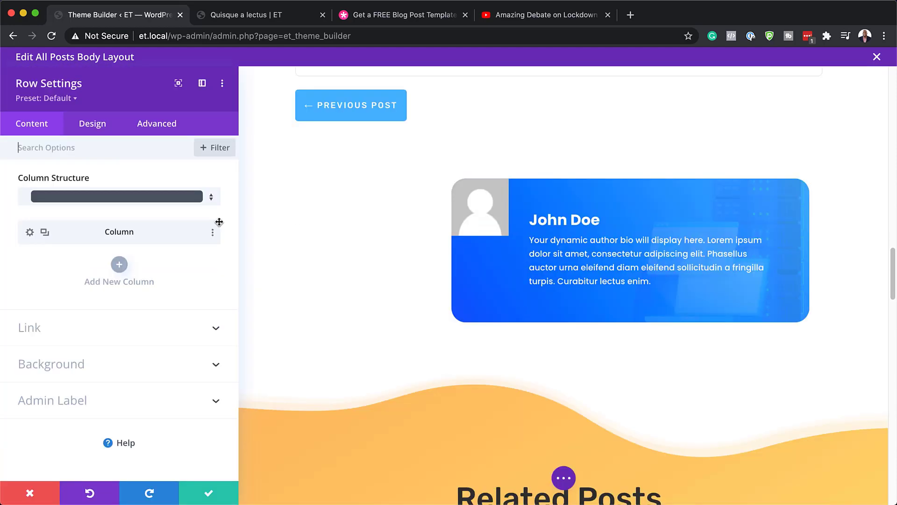
Give the author box row 8px rounded corners instead of 24px and save the row settings
{"action": "left_click", "coordinate": [99, 124]}
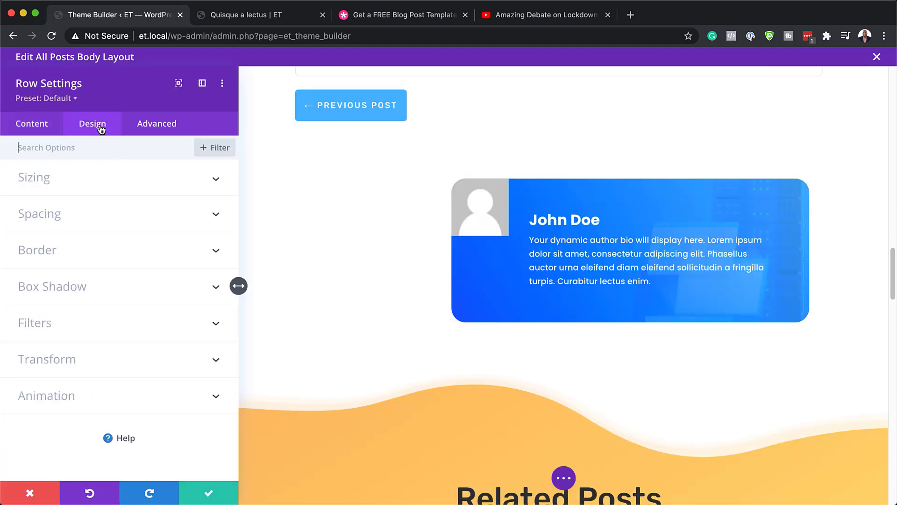
{"action": "left_click", "coordinate": [44, 255]}
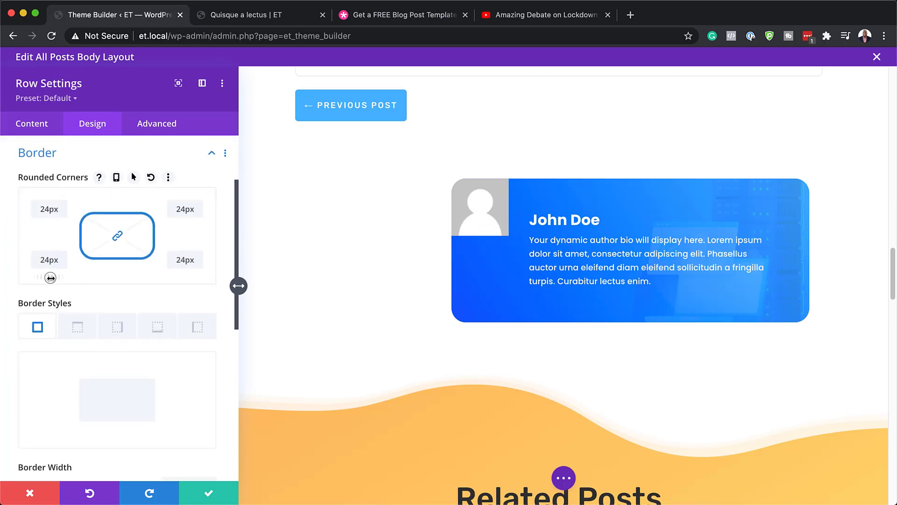
{"action": "left_click_drag", "start_coordinate": [50, 278], "coordinate": [43, 277]}
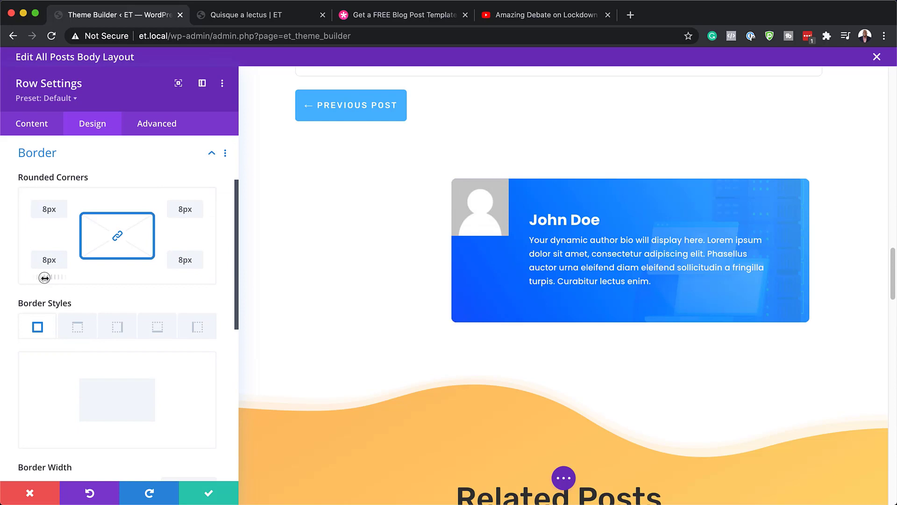
{"action": "left_click", "coordinate": [224, 500]}
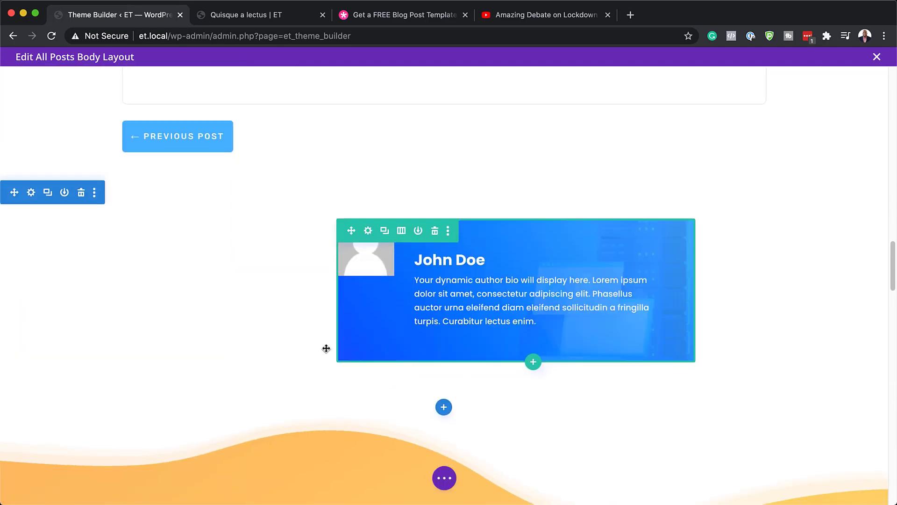
{"action": "scroll", "coordinate": [326, 348], "scroll_direction": "down", "scroll_amount": 10}
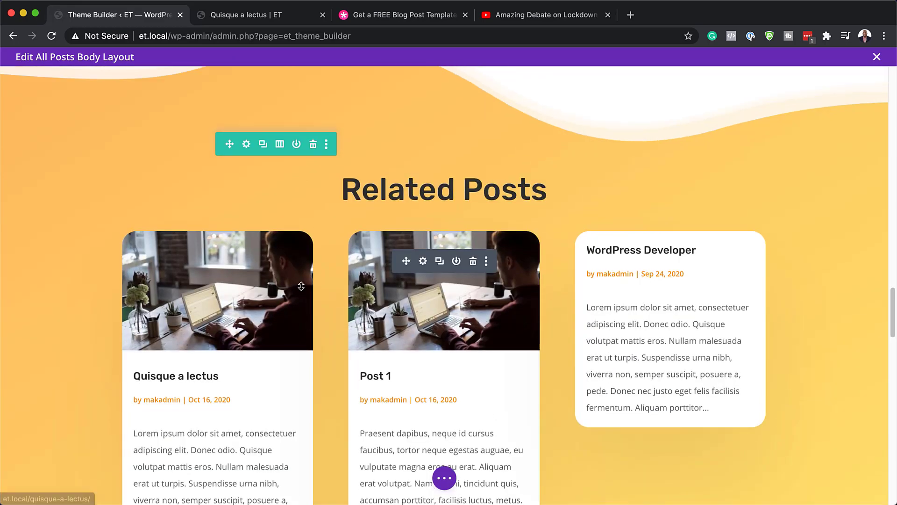
{"action": "scroll", "coordinate": [301, 286], "scroll_direction": "up", "scroll_amount": 2}
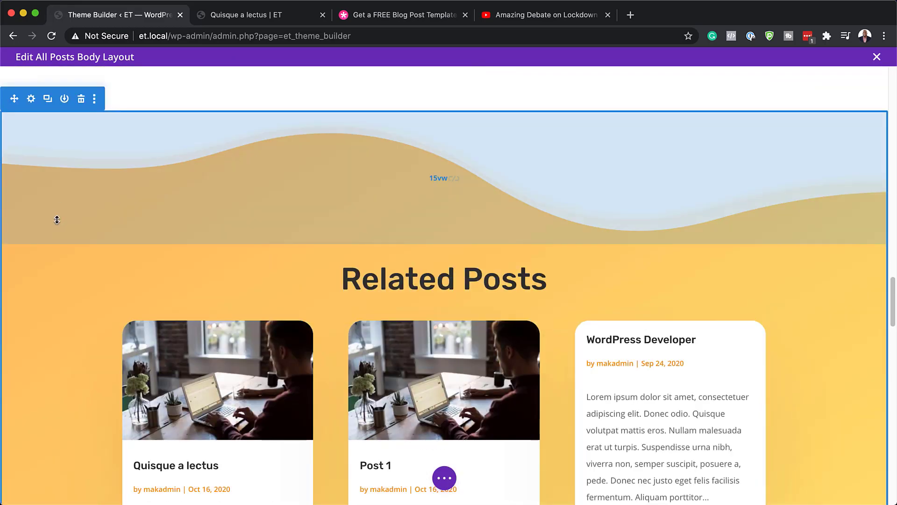
{"action": "left_click", "coordinate": [31, 99]}
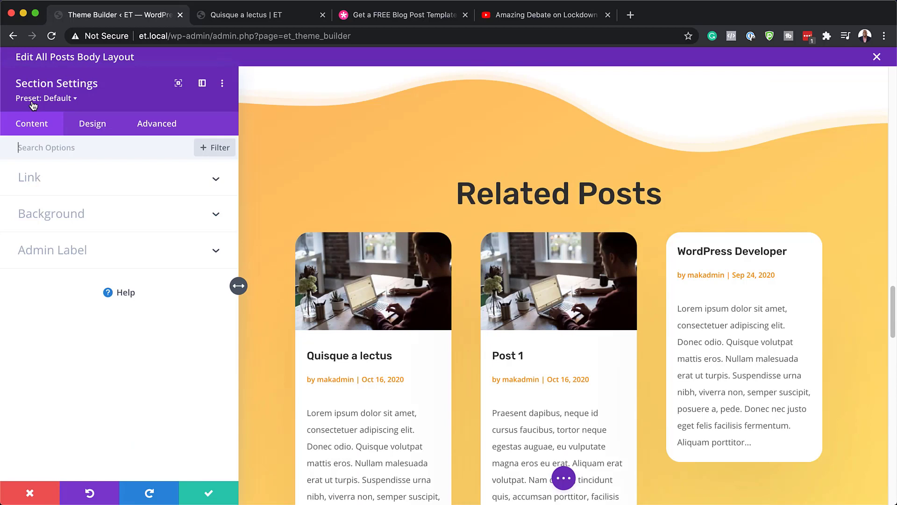
{"action": "left_click", "coordinate": [64, 217]}
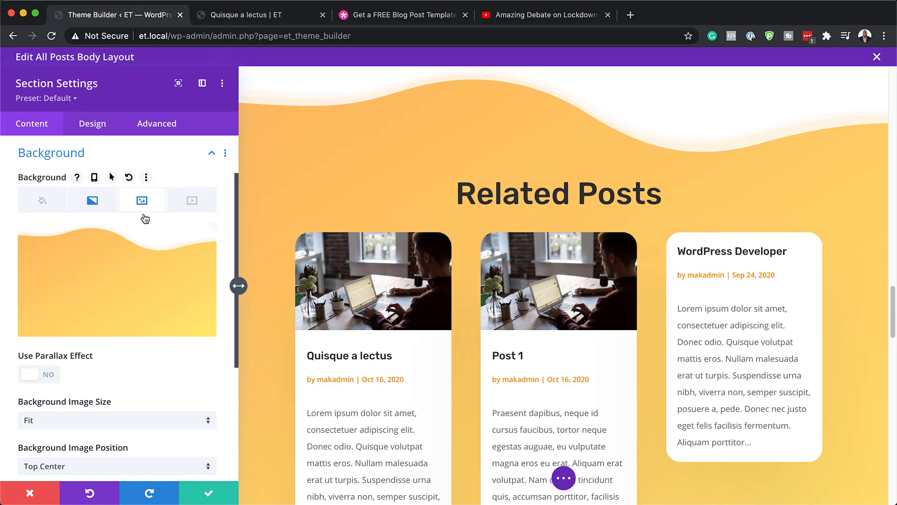
{"action": "left_click", "coordinate": [91, 201]}
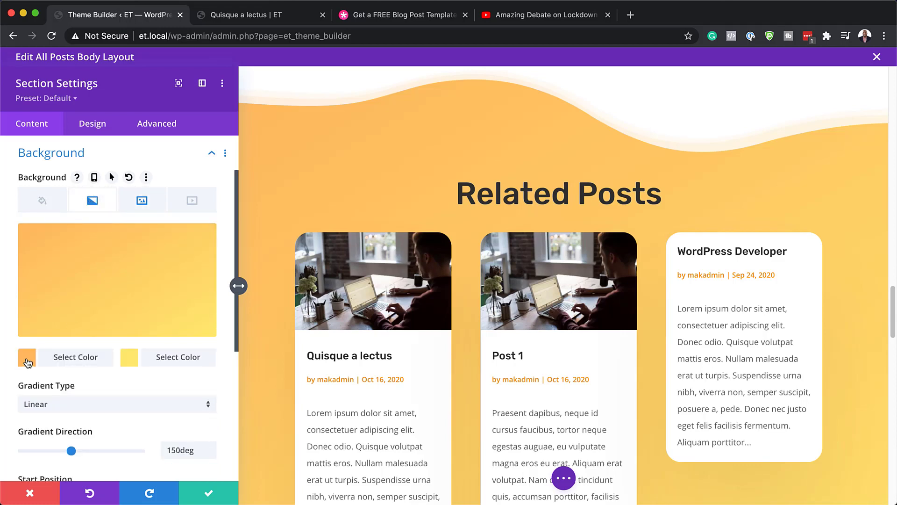
{"action": "left_click", "coordinate": [27, 358]}
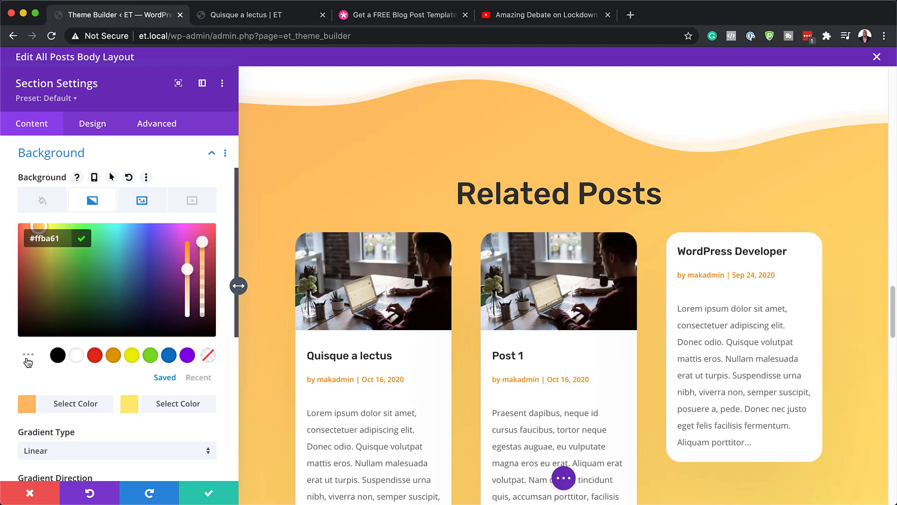
{"action": "left_click", "coordinate": [58, 357]}
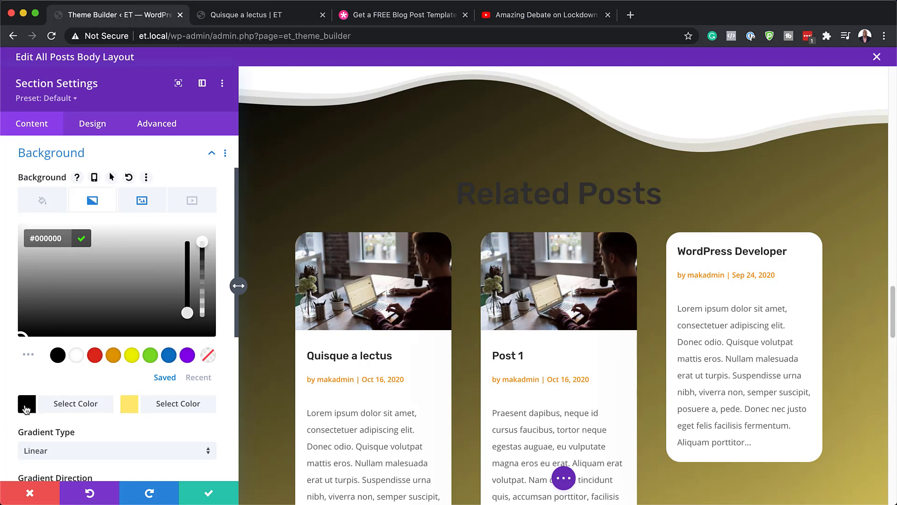
{"action": "left_click", "coordinate": [135, 404]}
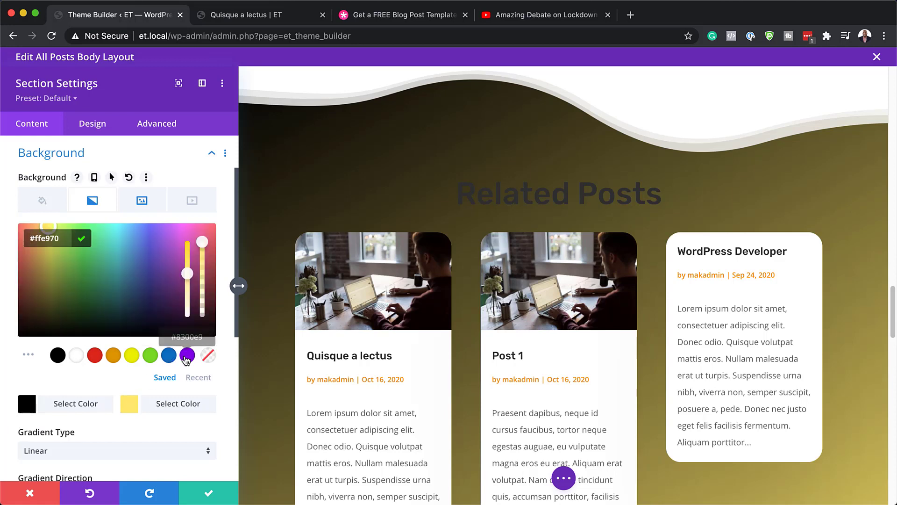
{"action": "left_click", "coordinate": [187, 356]}
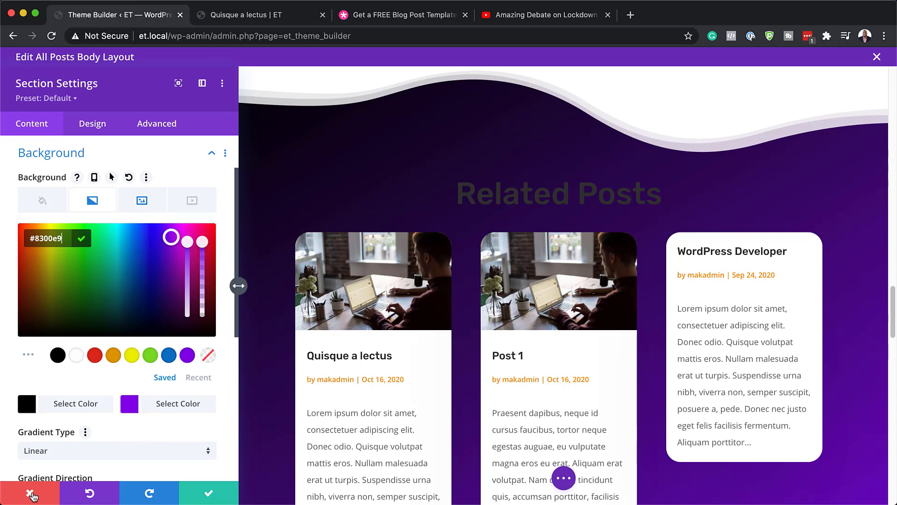
{"action": "left_click", "coordinate": [31, 494]}
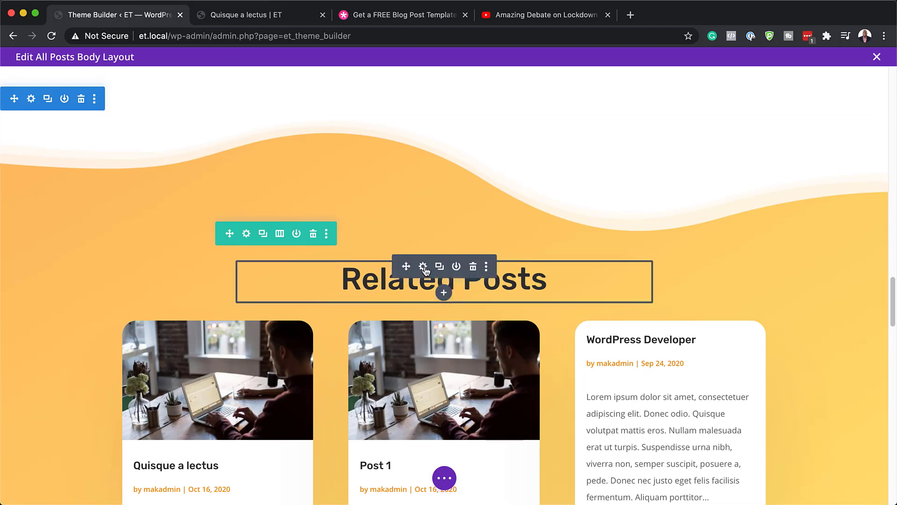
Style the Related Posts H2 heading in Poppins Bold and keep the change
{"action": "left_click", "coordinate": [423, 267]}
{"action": "left_click", "coordinate": [102, 125]}
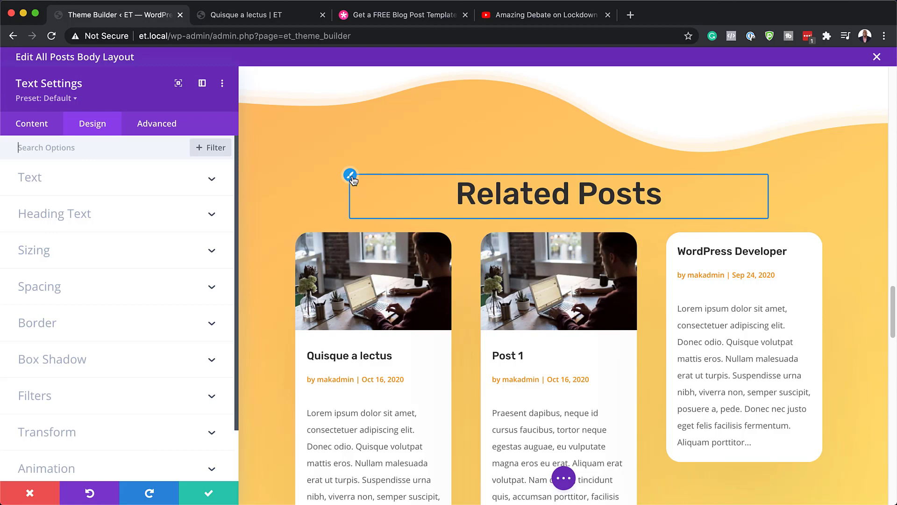
{"action": "left_click", "coordinate": [352, 180]}
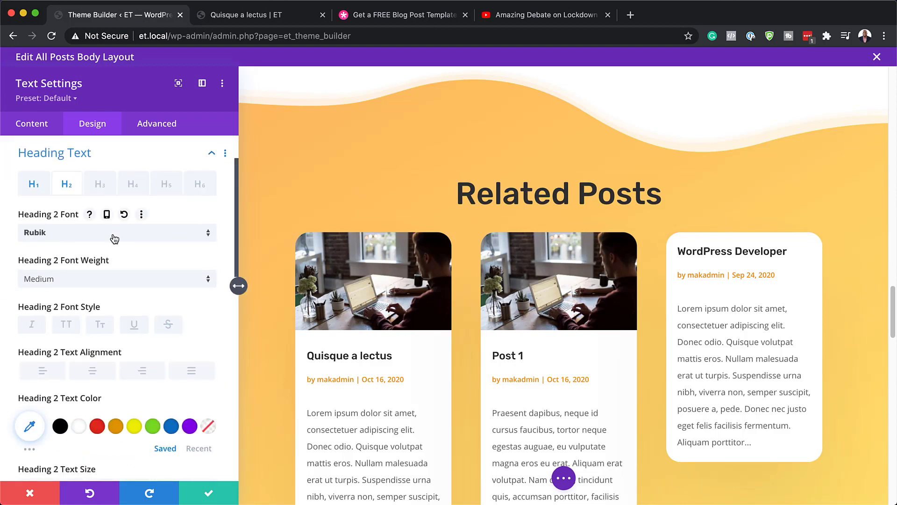
{"action": "left_click", "coordinate": [115, 239]}
{"action": "left_click", "coordinate": [81, 188]}
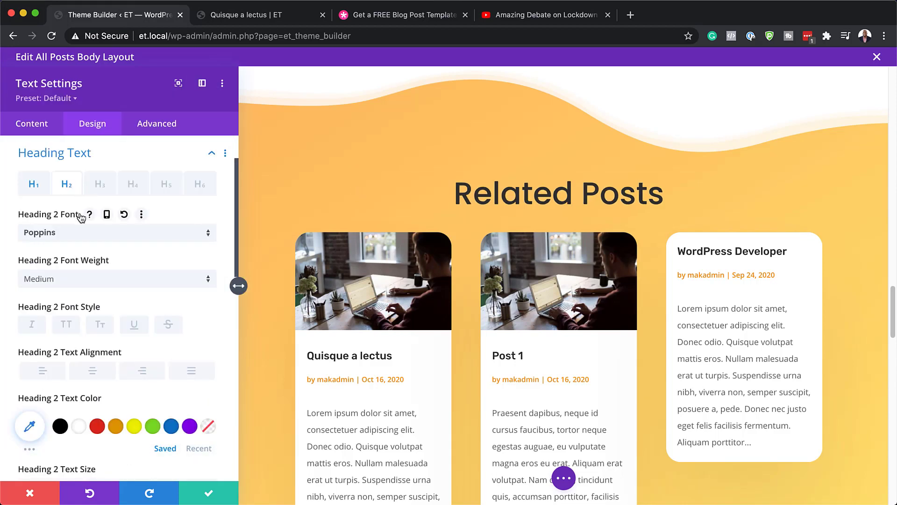
{"action": "left_click", "coordinate": [66, 281]}
{"action": "left_click", "coordinate": [80, 386]}
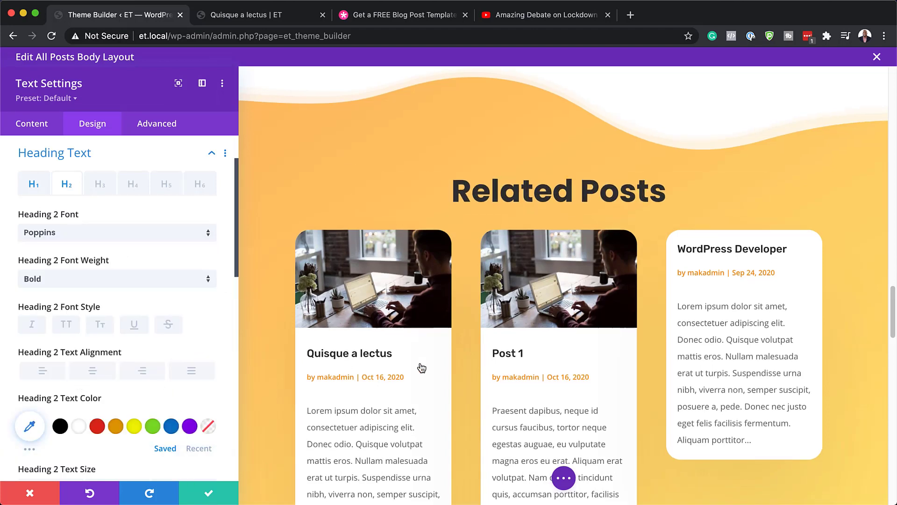
{"action": "scroll", "coordinate": [420, 364], "scroll_direction": "down", "scroll_amount": 3}
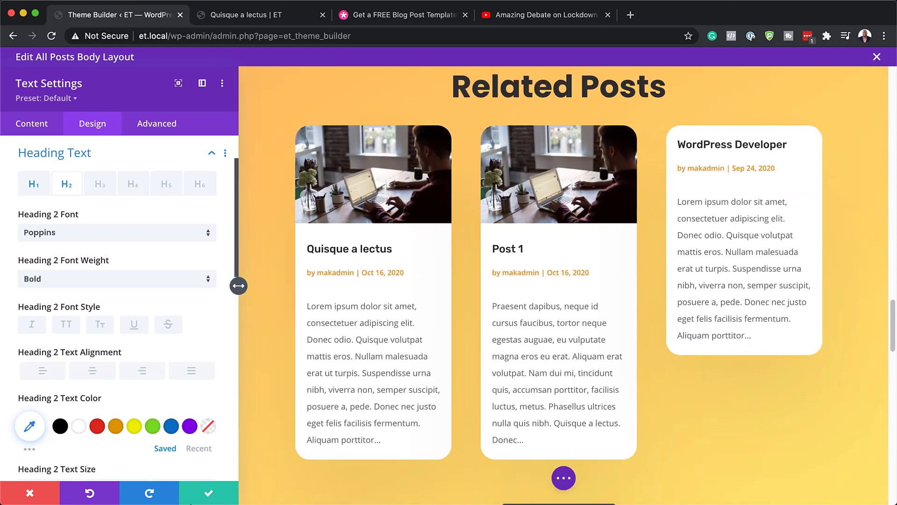
{"action": "left_click", "coordinate": [209, 493]}
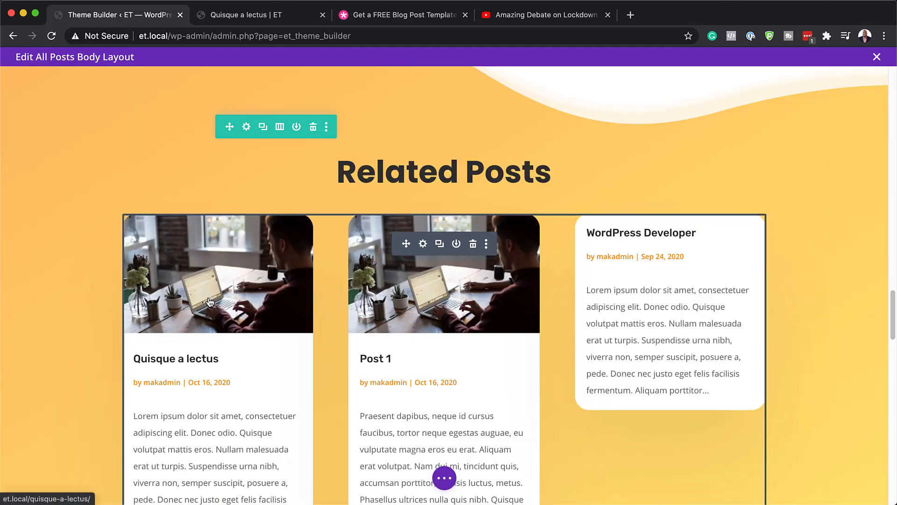
Set the Comments module's comment count text font to Poppins
{"action": "scroll", "coordinate": [210, 301], "scroll_direction": "down", "scroll_amount": 15}
{"action": "scroll", "coordinate": [210, 301], "scroll_direction": "down", "scroll_amount": 6}
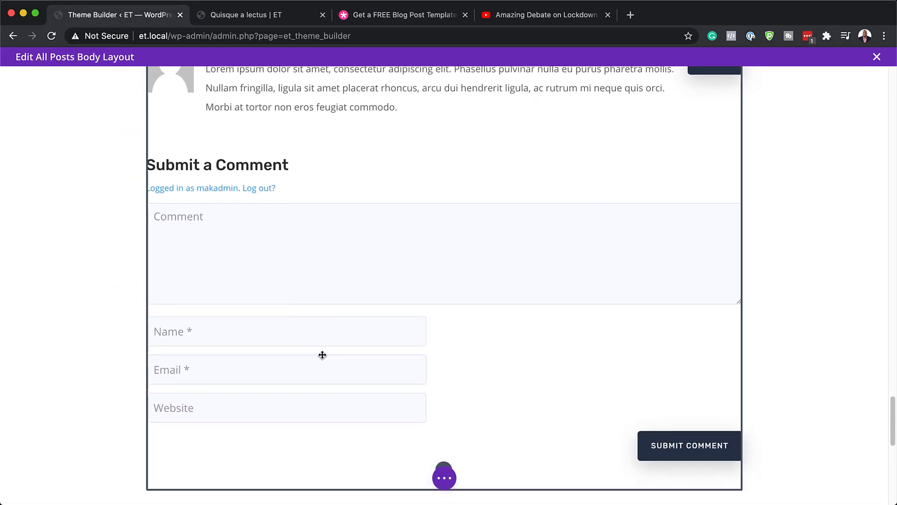
{"action": "scroll", "coordinate": [273, 300], "scroll_direction": "up", "scroll_amount": 2}
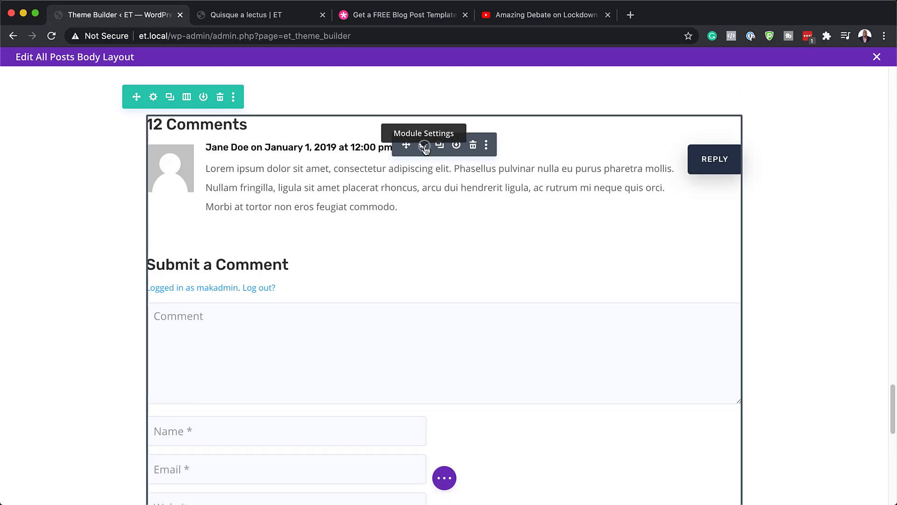
{"action": "left_click", "coordinate": [424, 146]}
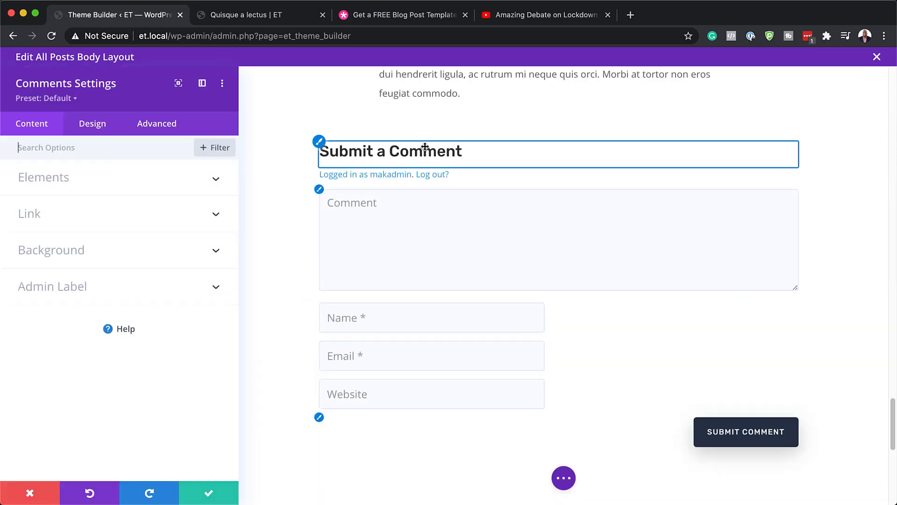
{"action": "left_click", "coordinate": [95, 124]}
{"action": "scroll", "coordinate": [381, 277], "scroll_direction": "up", "scroll_amount": 2}
{"action": "scroll", "coordinate": [381, 276], "scroll_direction": "up", "scroll_amount": 2}
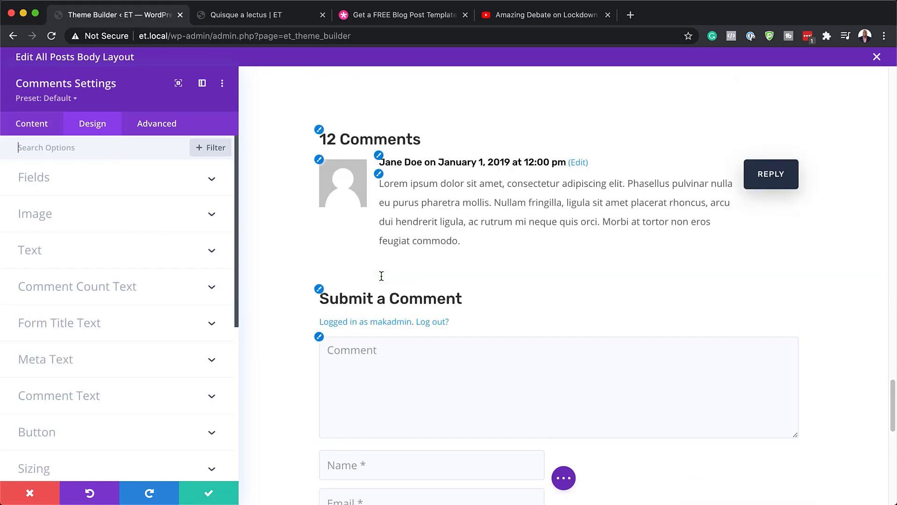
{"action": "left_click", "coordinate": [319, 131]}
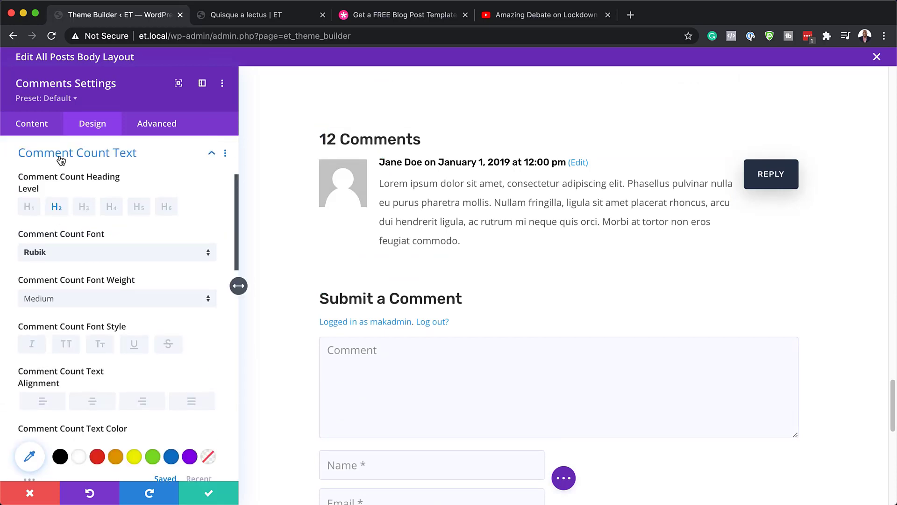
{"action": "left_click", "coordinate": [87, 257]}
{"action": "left_click", "coordinate": [74, 186]}
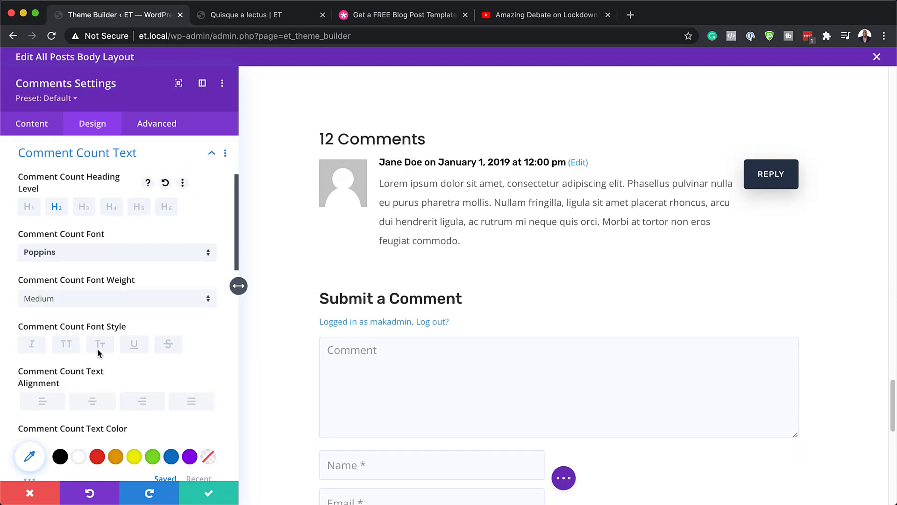
Colour the 12 Comments heading light grey #aaaaaa and confirm the Comments settings
{"action": "scroll", "coordinate": [97, 349], "scroll_direction": "down", "scroll_amount": 3}
{"action": "left_click", "coordinate": [30, 391]}
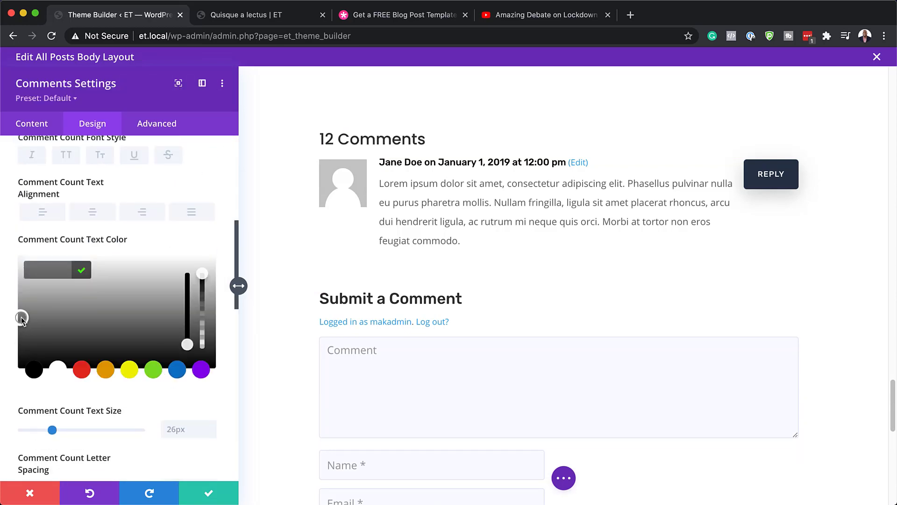
{"action": "left_click_drag", "start_coordinate": [20, 318], "coordinate": [21, 294]}
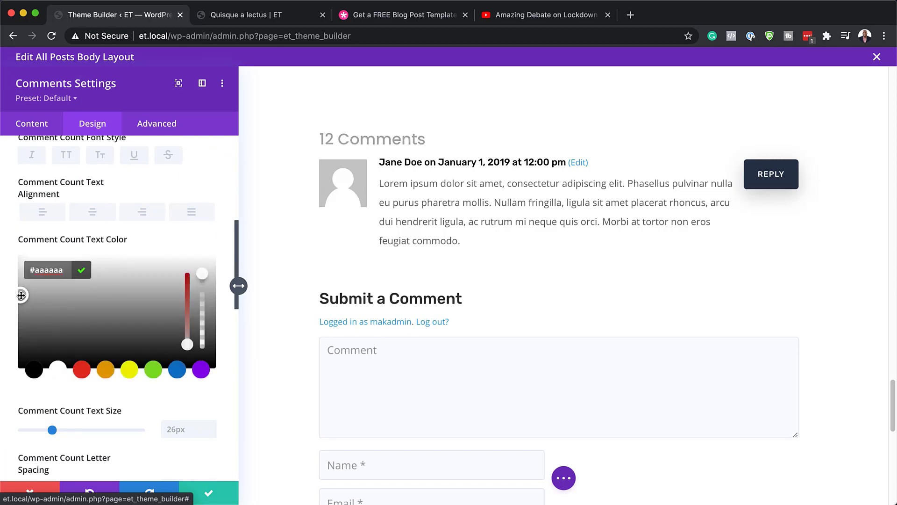
{"action": "left_click", "coordinate": [209, 492]}
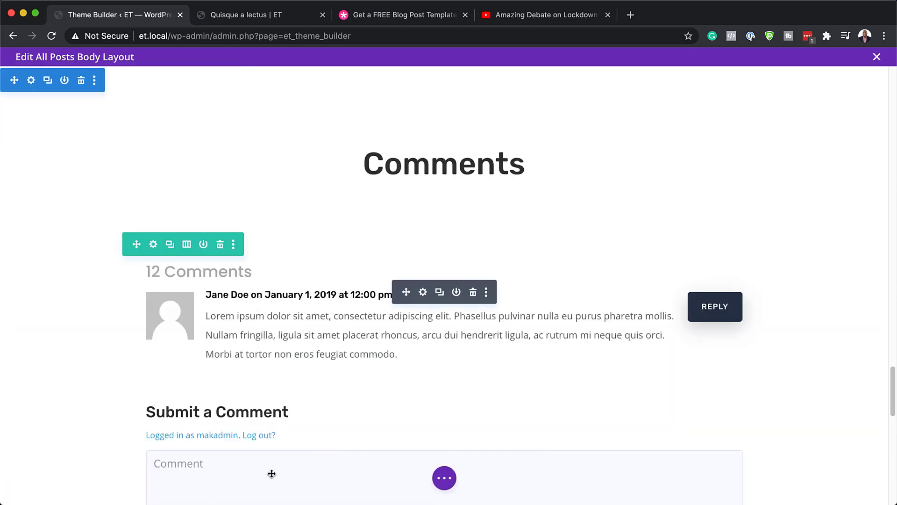
{"action": "scroll", "coordinate": [425, 334], "scroll_direction": "up", "scroll_amount": 10}
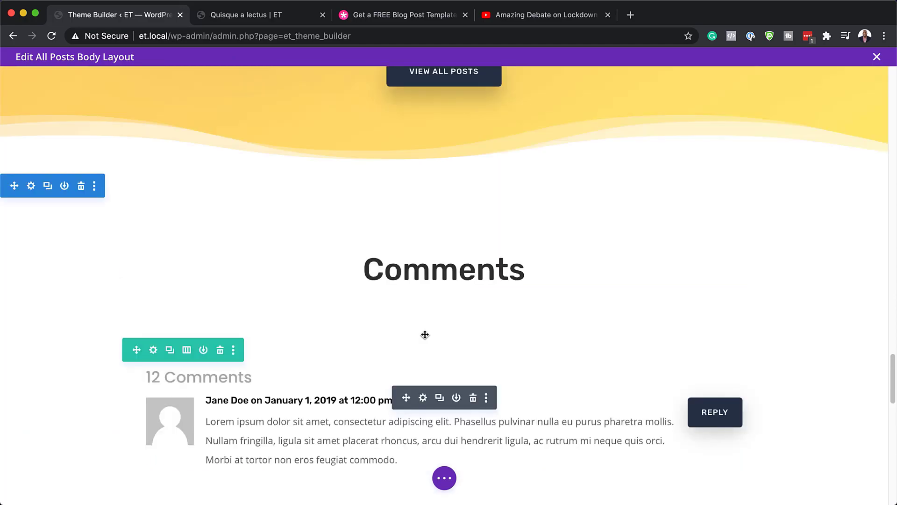
{"action": "scroll", "coordinate": [425, 335], "scroll_direction": "up", "scroll_amount": 15}
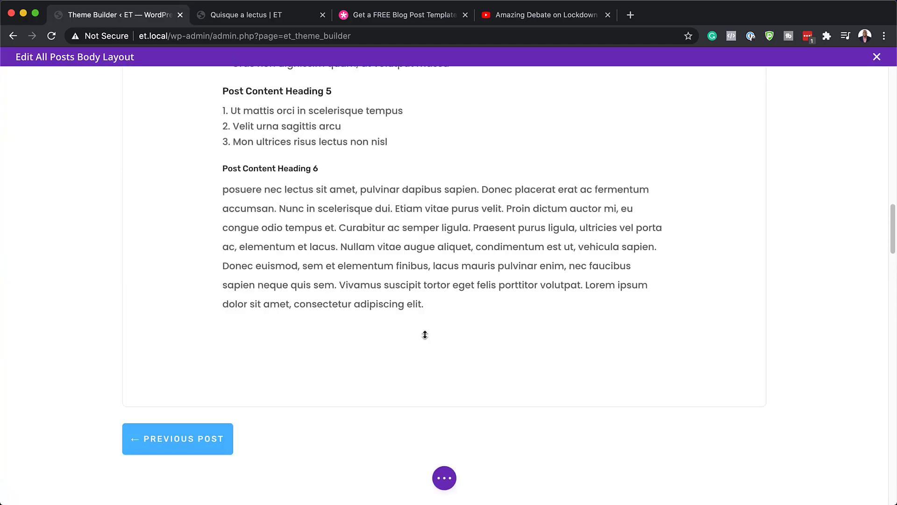
{"action": "scroll", "coordinate": [424, 335], "scroll_direction": "down", "scroll_amount": 5}
{"action": "scroll", "coordinate": [425, 335], "scroll_direction": "down", "scroll_amount": 20}
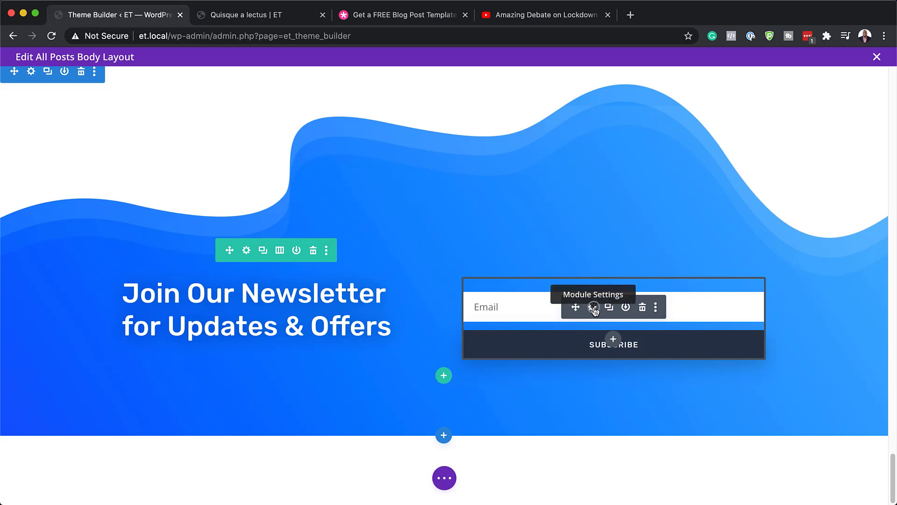
{"action": "left_click", "coordinate": [592, 308]}
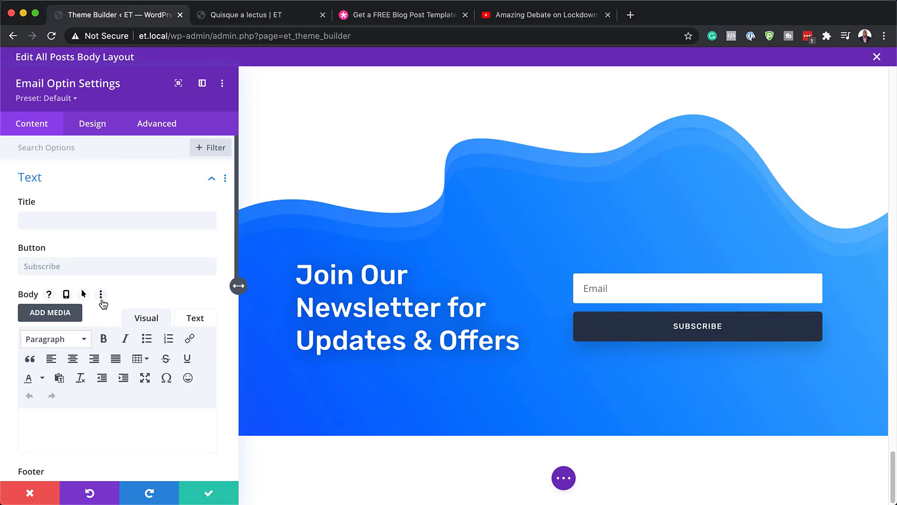
{"action": "scroll", "coordinate": [124, 293], "scroll_direction": "down", "scroll_amount": 5}
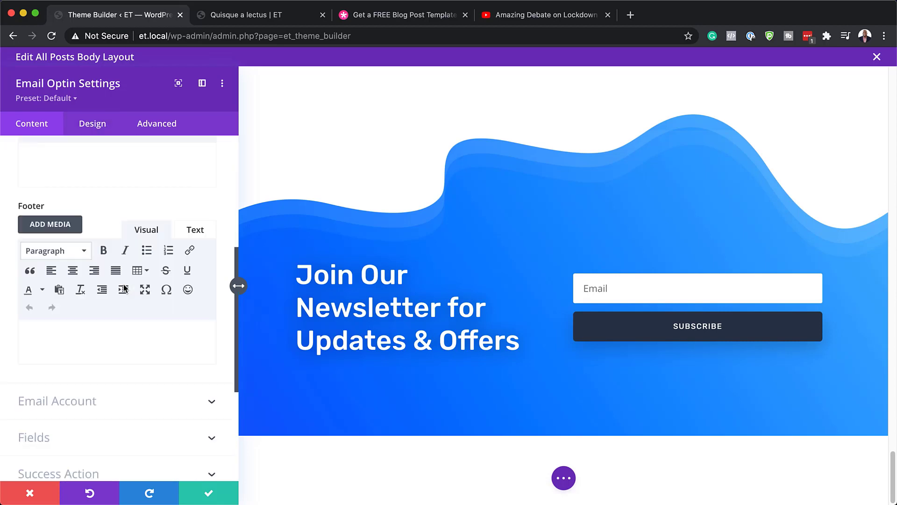
{"action": "scroll", "coordinate": [124, 289], "scroll_direction": "down", "scroll_amount": 5}
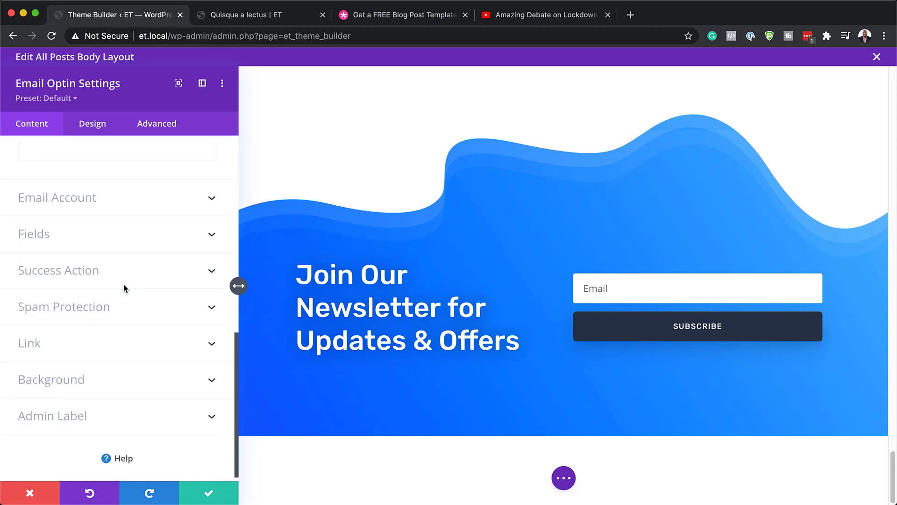
{"action": "left_click", "coordinate": [73, 200]}
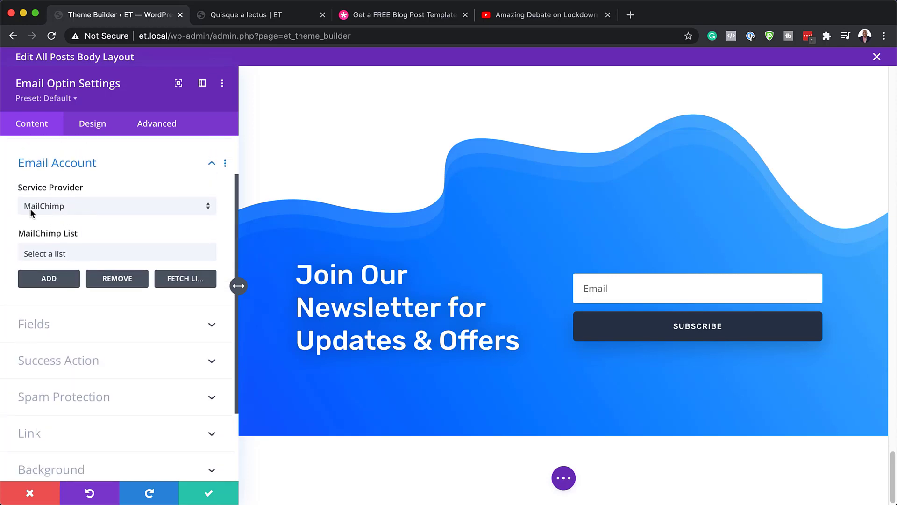
{"action": "left_click", "coordinate": [99, 211]}
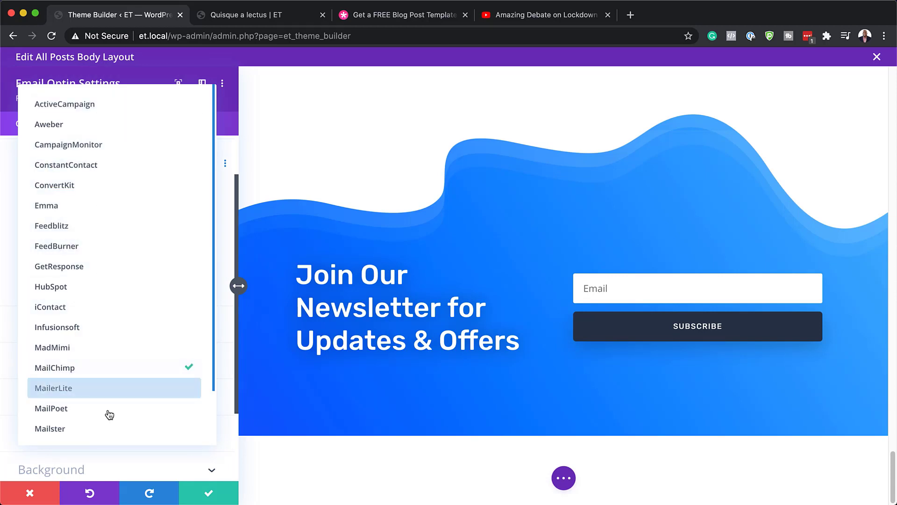
{"action": "left_click", "coordinate": [11, 440]}
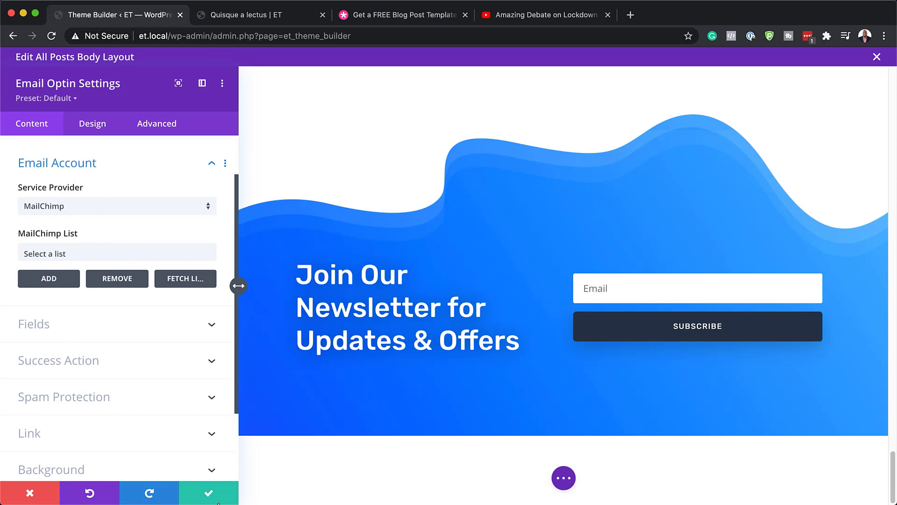
{"action": "left_click", "coordinate": [209, 495]}
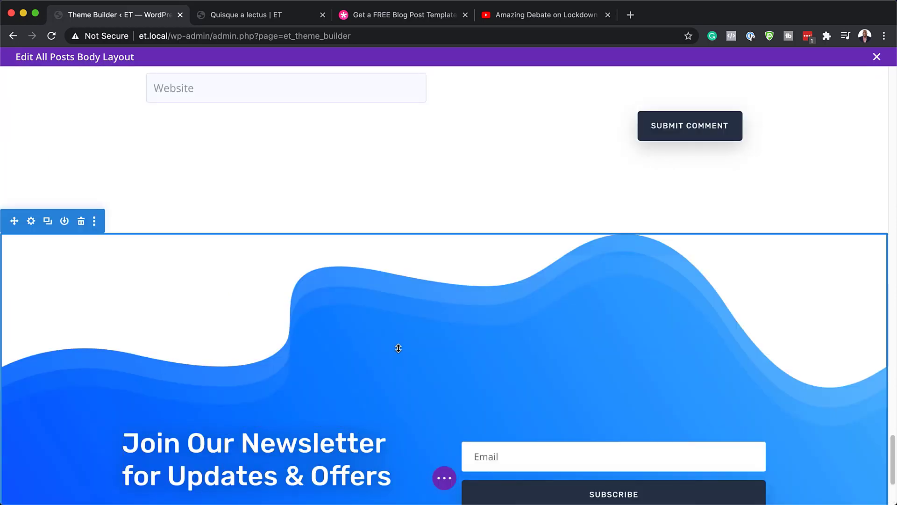
Save the All Posts body layout and Theme Builder changes, then show the Quisque a lectus post
{"action": "scroll", "coordinate": [396, 345], "scroll_direction": "down", "scroll_amount": 2}
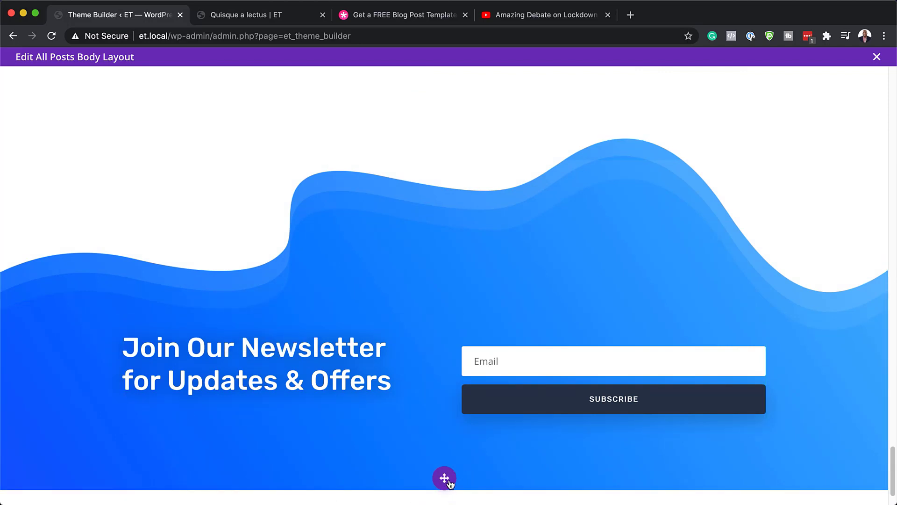
{"action": "left_click", "coordinate": [445, 479]}
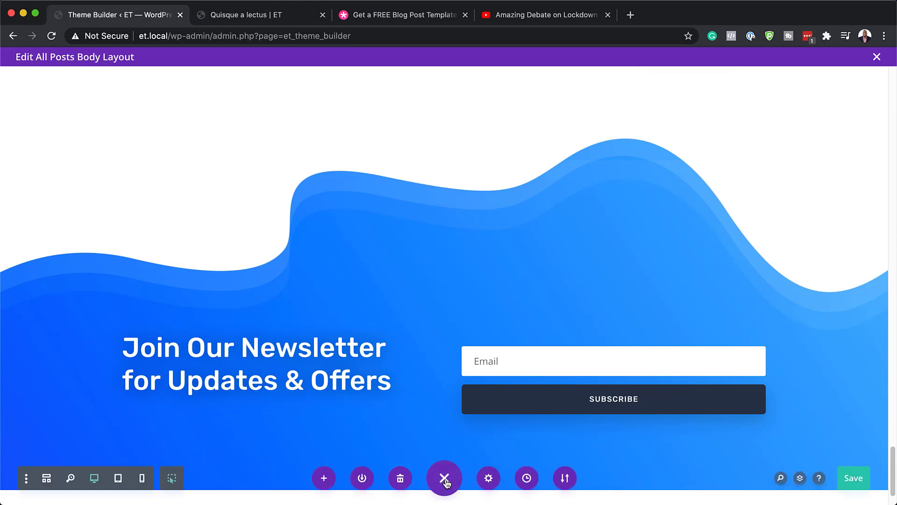
{"action": "left_click", "coordinate": [859, 479]}
{"action": "left_click", "coordinate": [877, 57]}
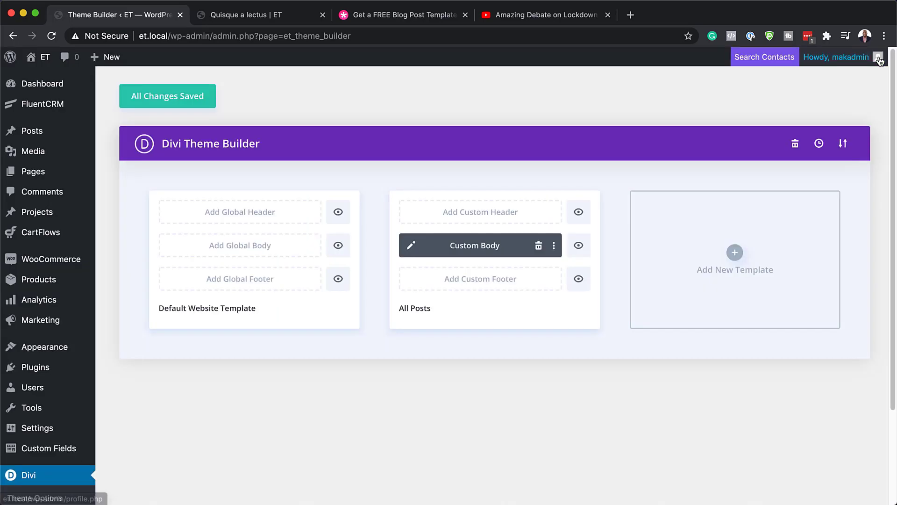
{"action": "left_click", "coordinate": [150, 100]}
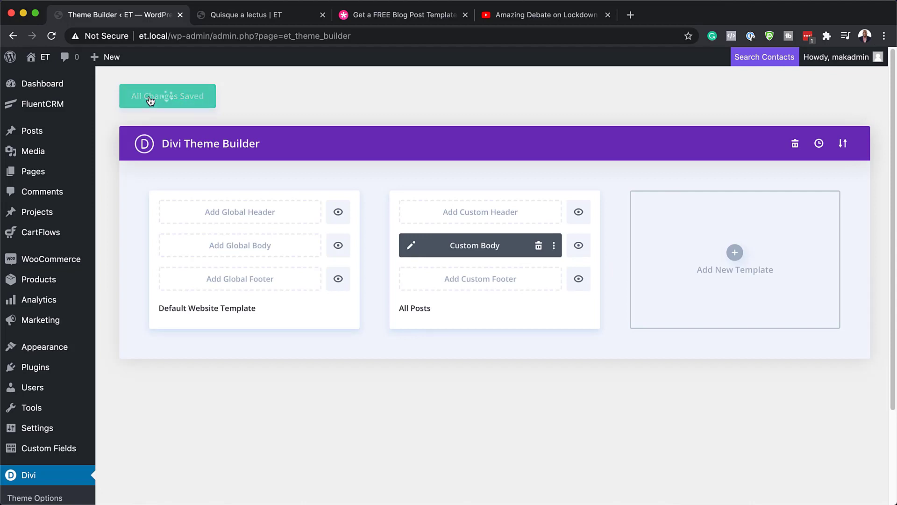
{"action": "left_click", "coordinate": [269, 15]}
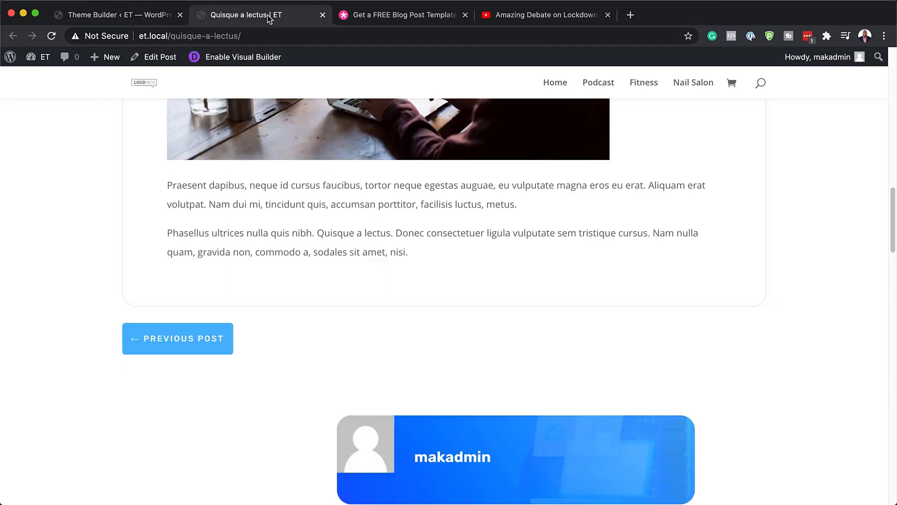
Reload the Quisque a lectus post and scroll through it to the newsletter signup, checking the Poppins styling
{"action": "scroll", "coordinate": [258, 202], "scroll_direction": "up", "scroll_amount": 15}
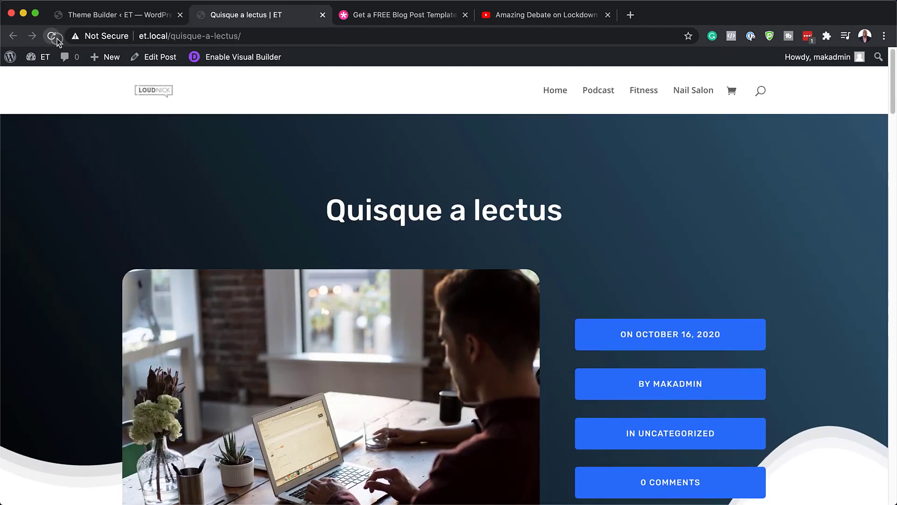
{"action": "left_click", "coordinate": [51, 36]}
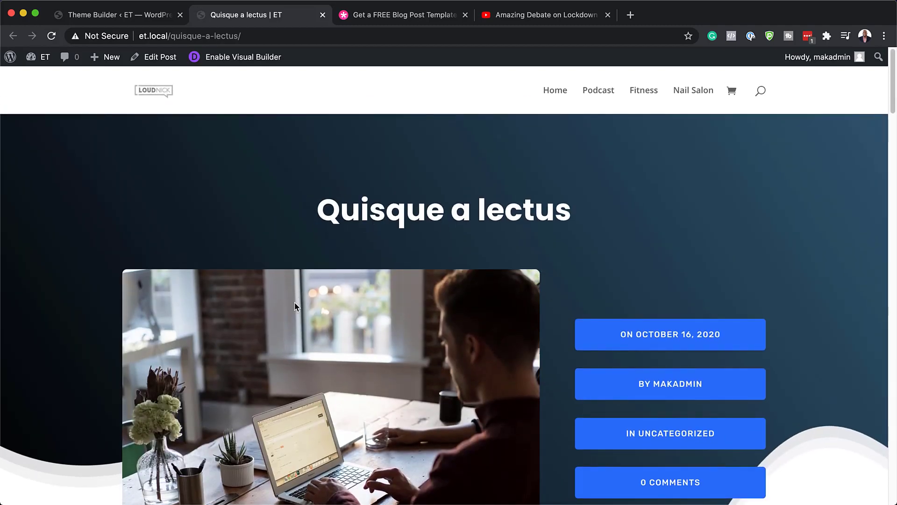
{"action": "scroll", "coordinate": [257, 297], "scroll_direction": "down", "scroll_amount": 8}
{"action": "scroll", "coordinate": [257, 299], "scroll_direction": "down", "scroll_amount": 2}
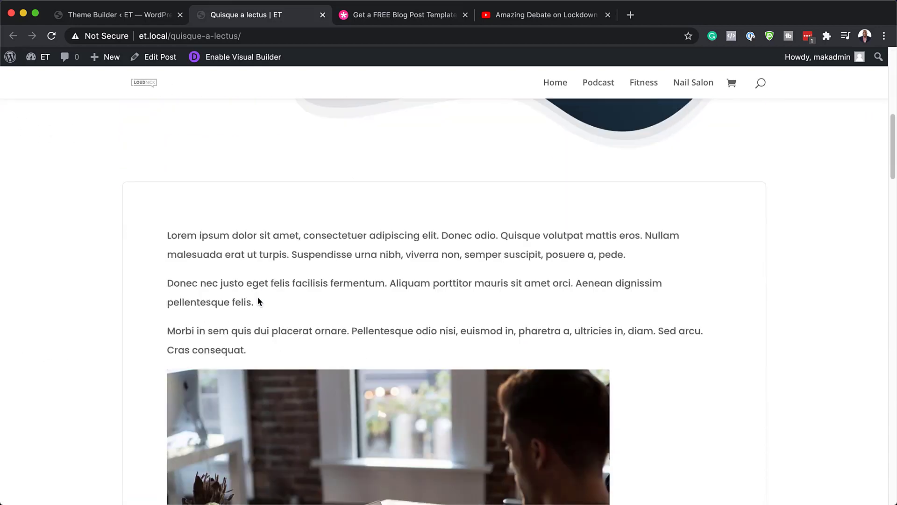
{"action": "scroll", "coordinate": [221, 299], "scroll_direction": "down", "scroll_amount": 5}
{"action": "scroll", "coordinate": [221, 300], "scroll_direction": "down", "scroll_amount": 10}
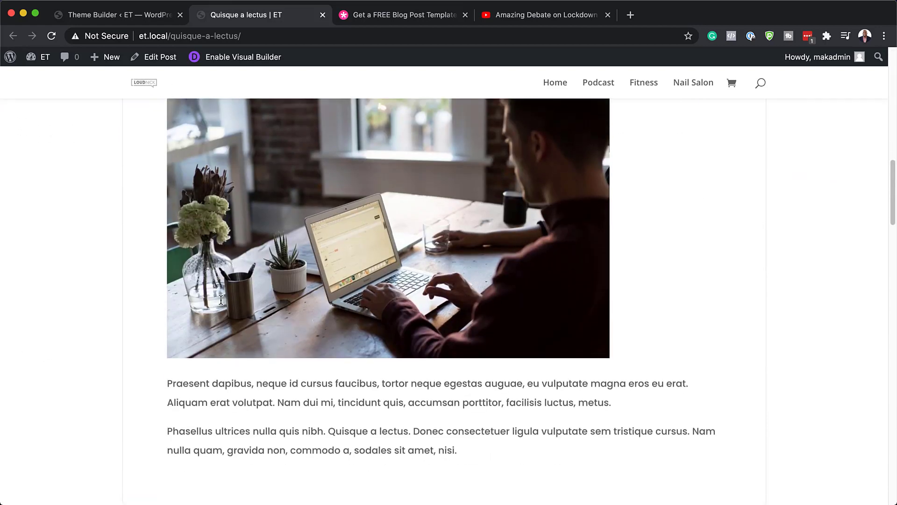
{"action": "scroll", "coordinate": [221, 299], "scroll_direction": "down", "scroll_amount": 20}
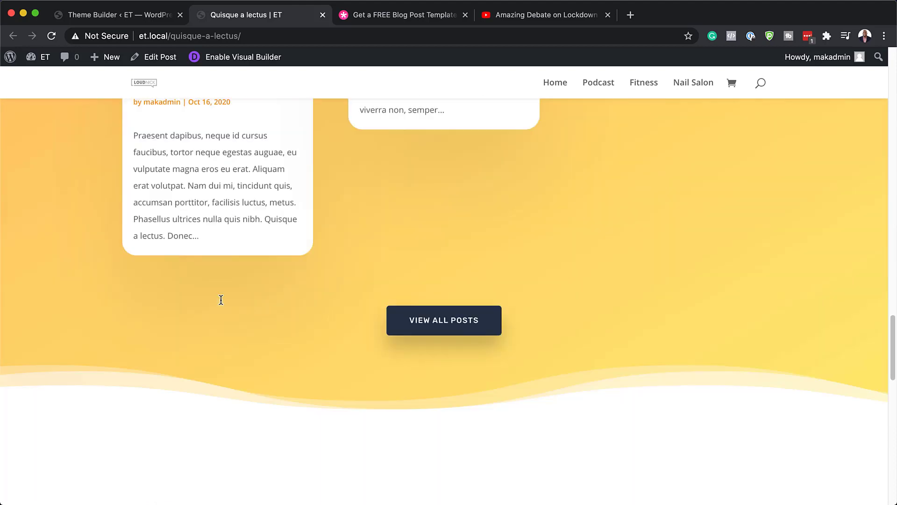
{"action": "scroll", "coordinate": [221, 299], "scroll_direction": "up", "scroll_amount": 20}
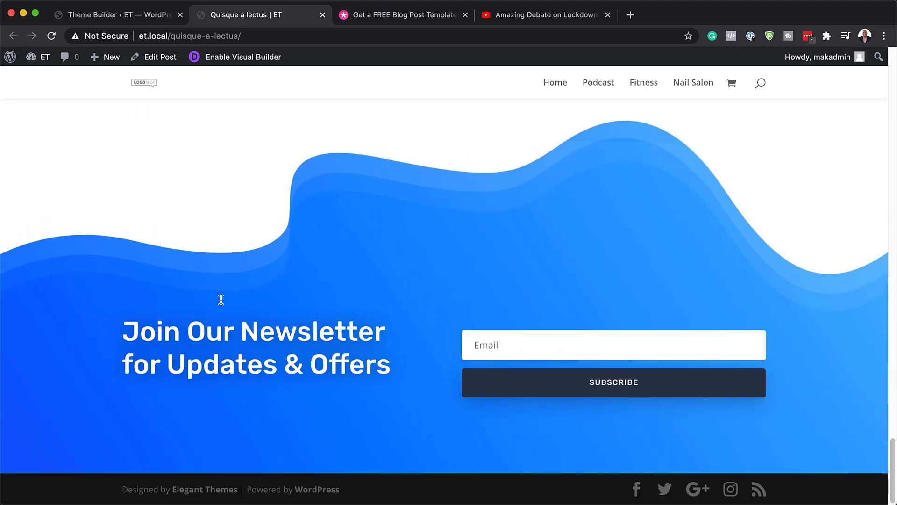